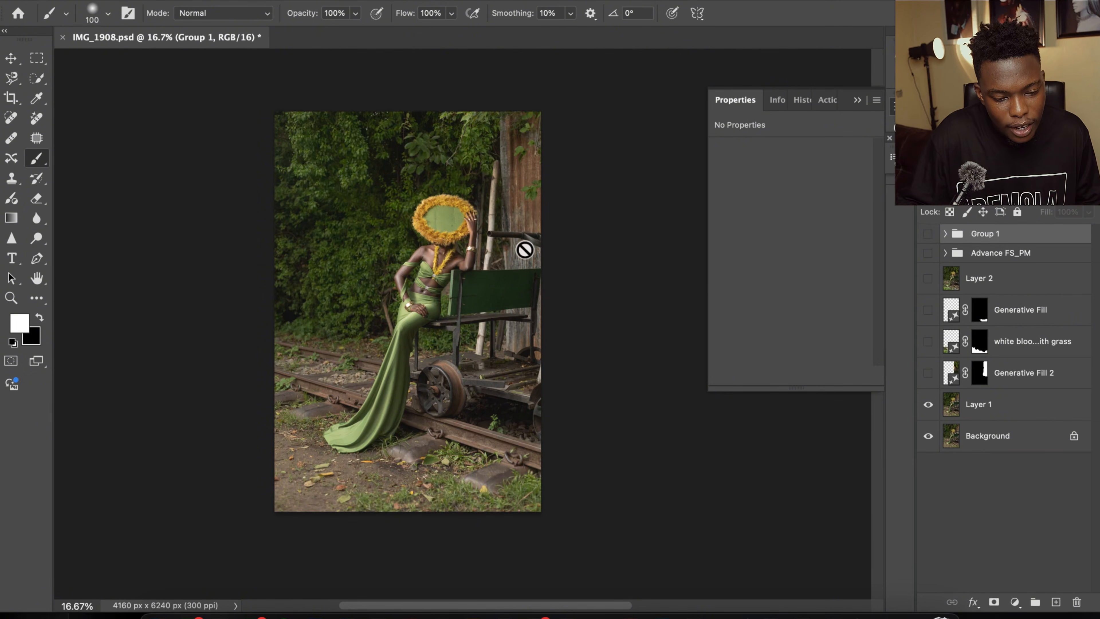
- Make the Generative Fill 2 layer visible so the background beside the model is replaced with foliage
click(11, 58)
click(488, 191)
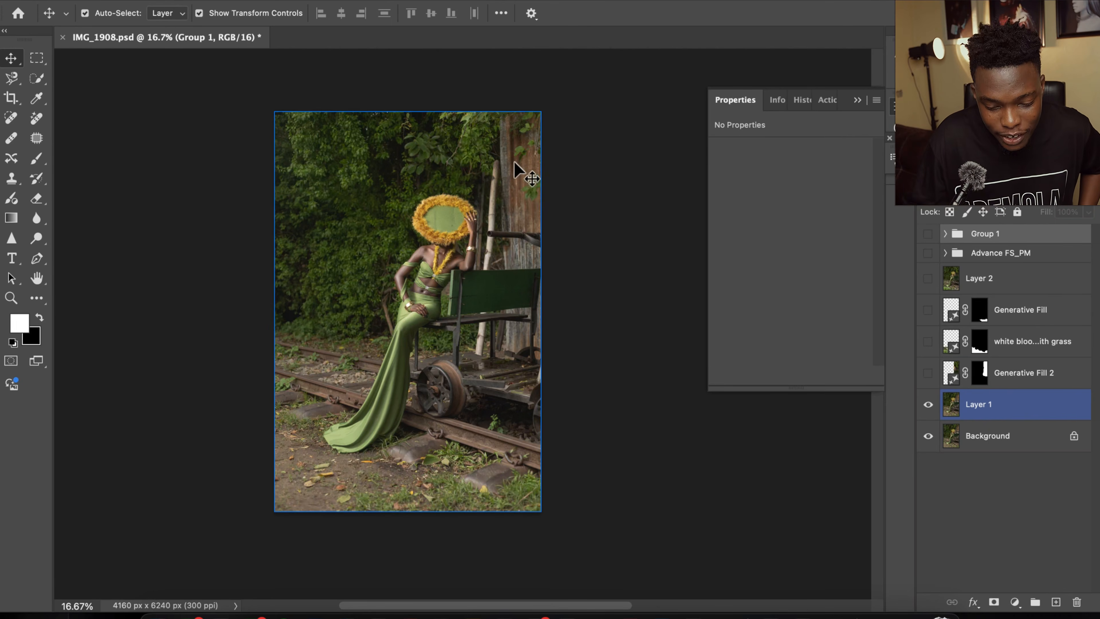
click(567, 222)
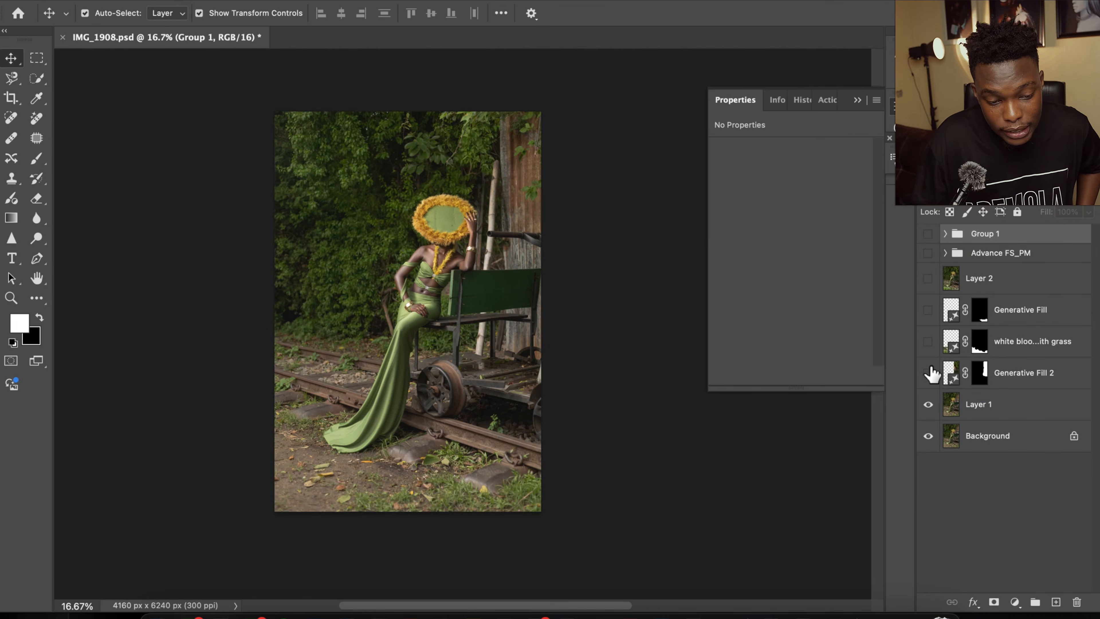
click(928, 372)
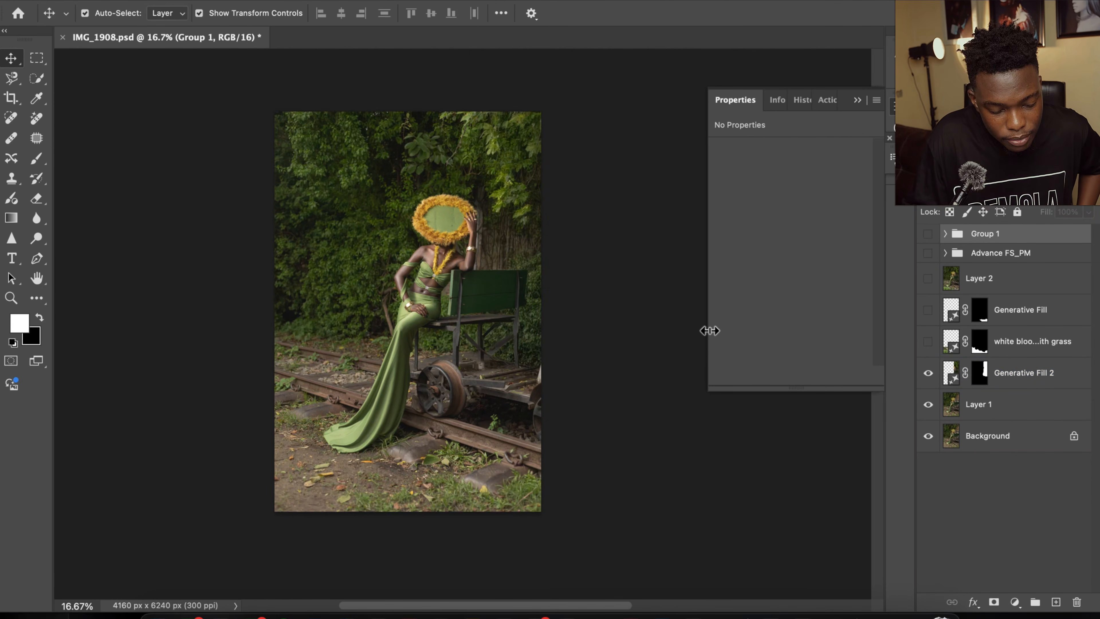
click(427, 423)
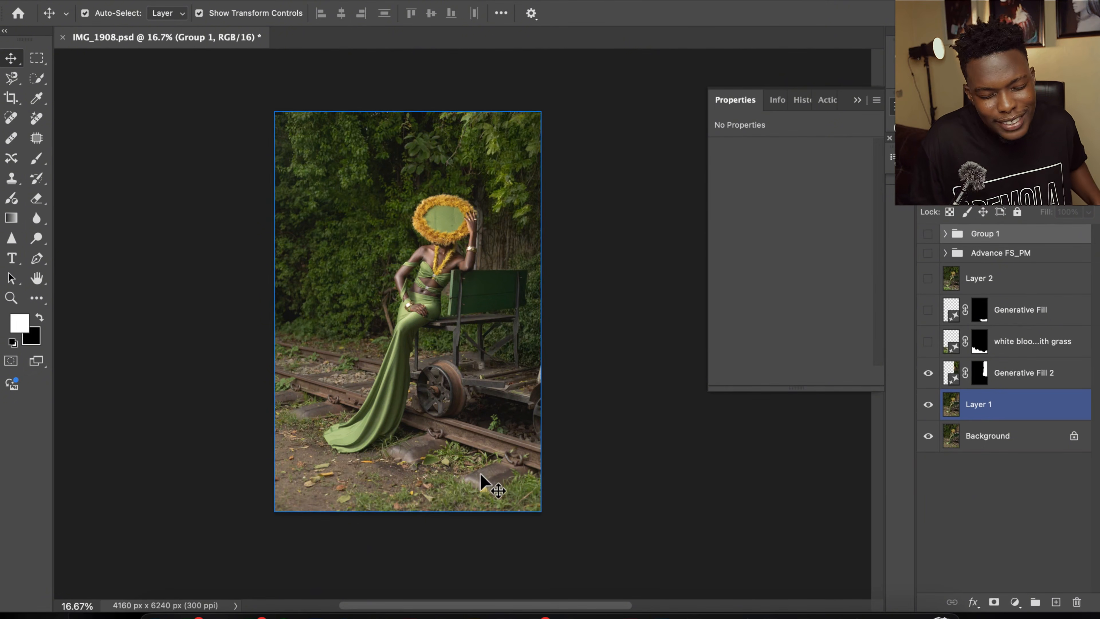
click(595, 270)
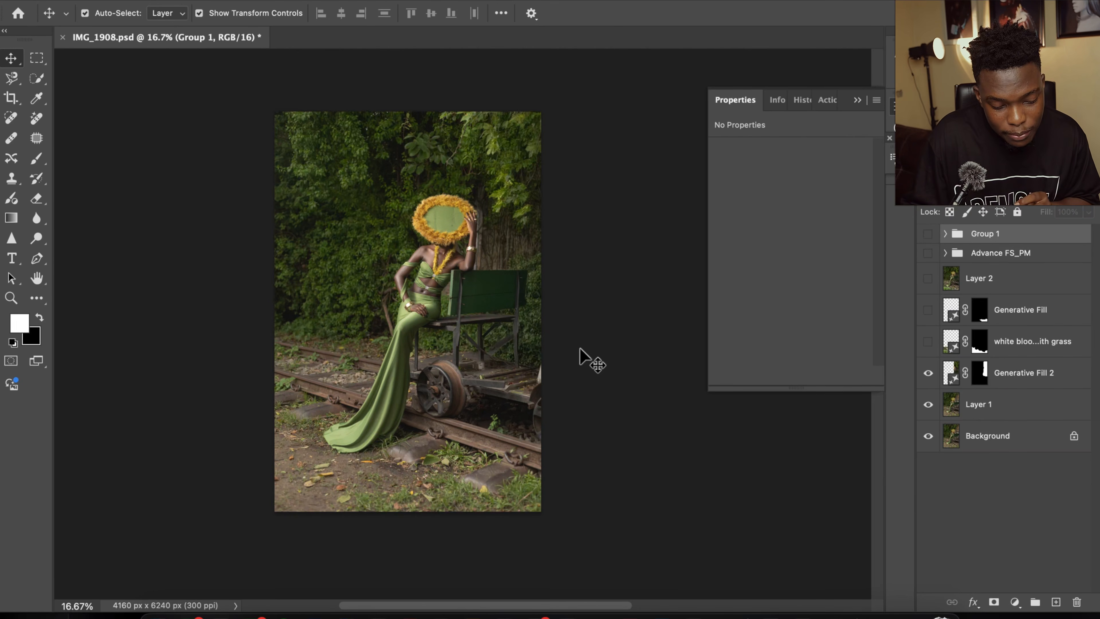
click(428, 402)
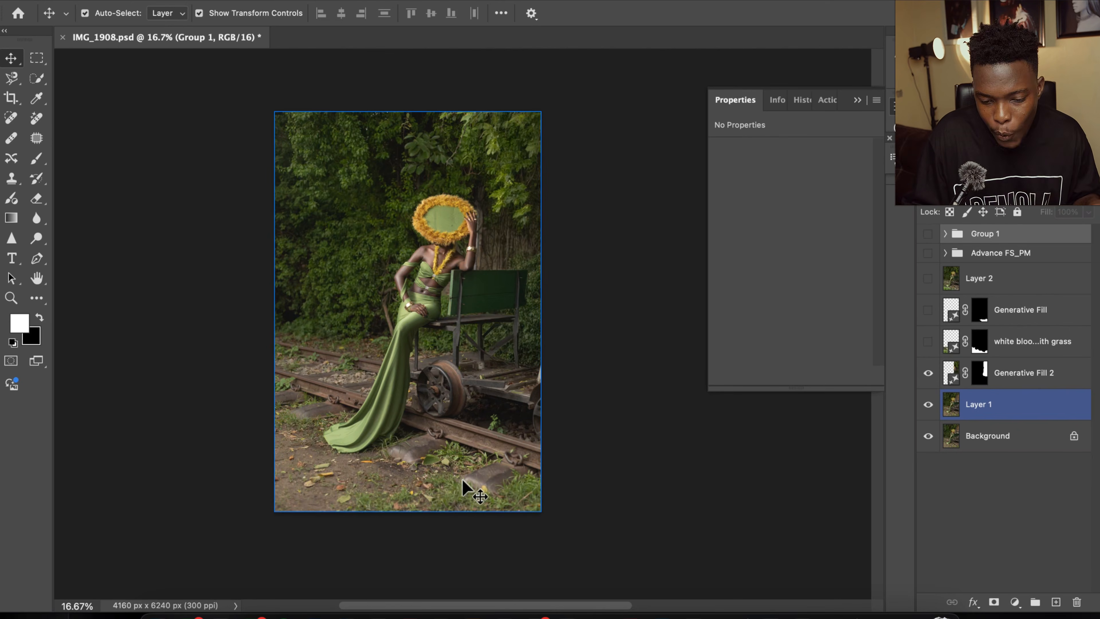
click(580, 412)
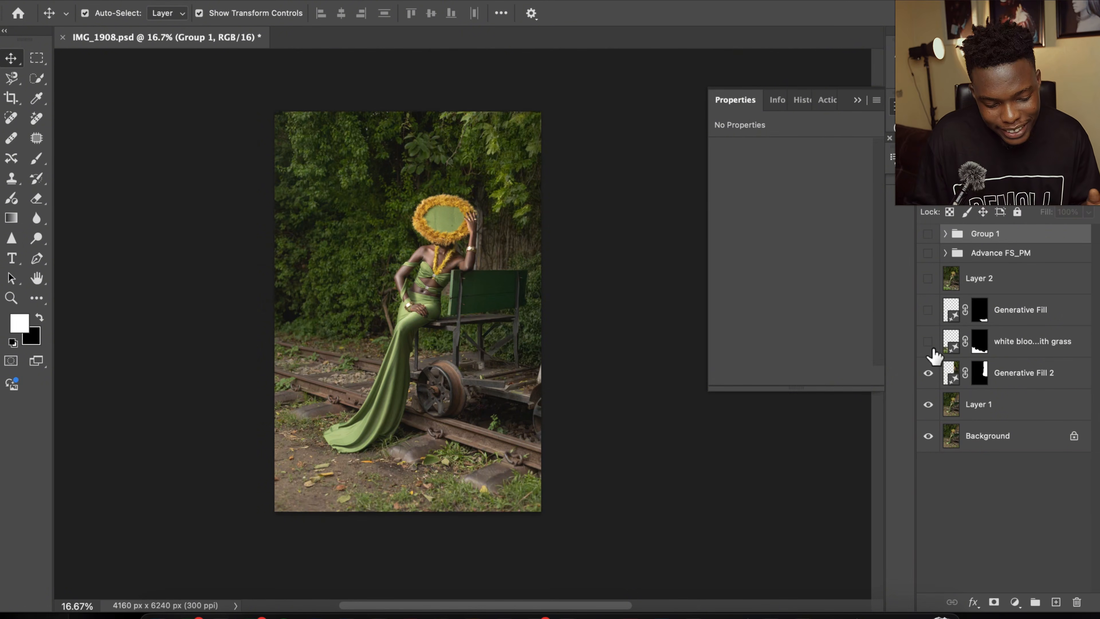
- Make the white flower-and-grass fill layer and the Generative Fill layer above it visible
click(929, 341)
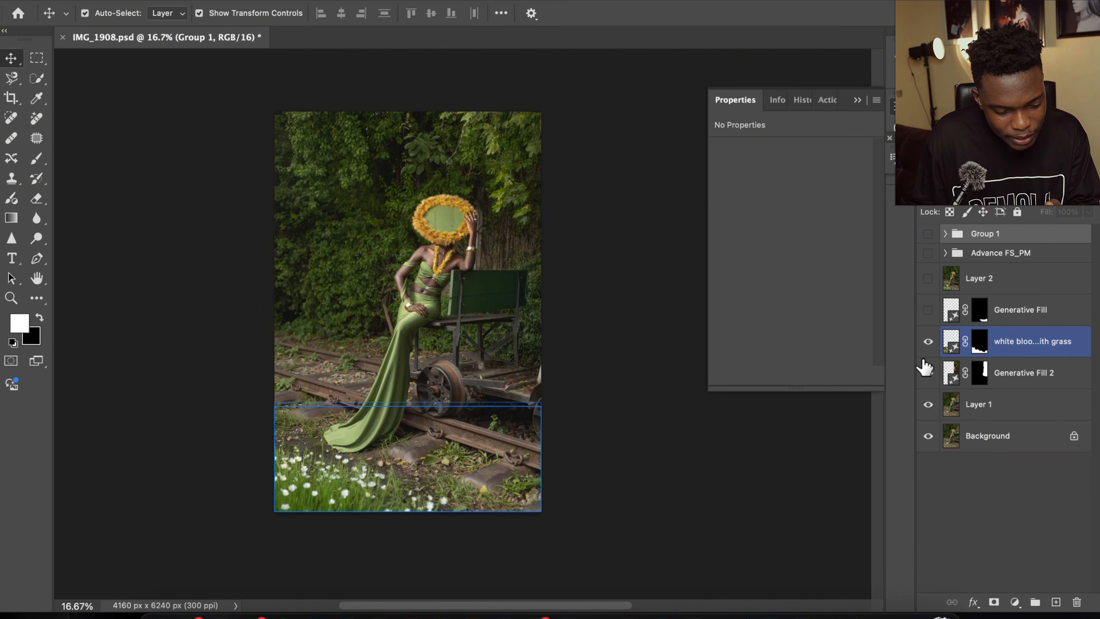
click(674, 420)
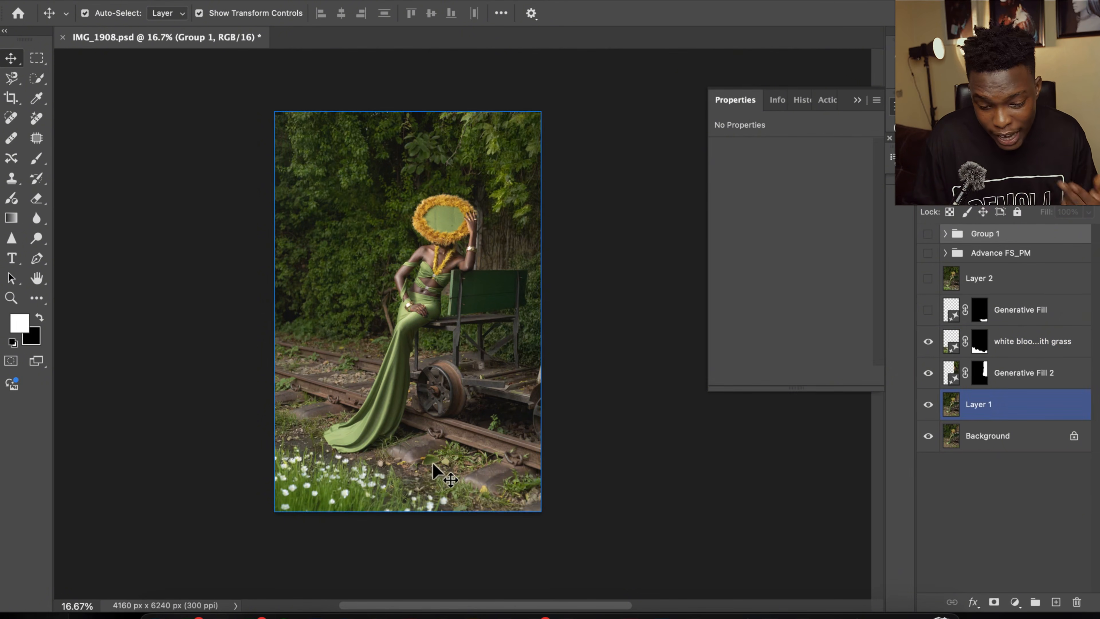
click(929, 309)
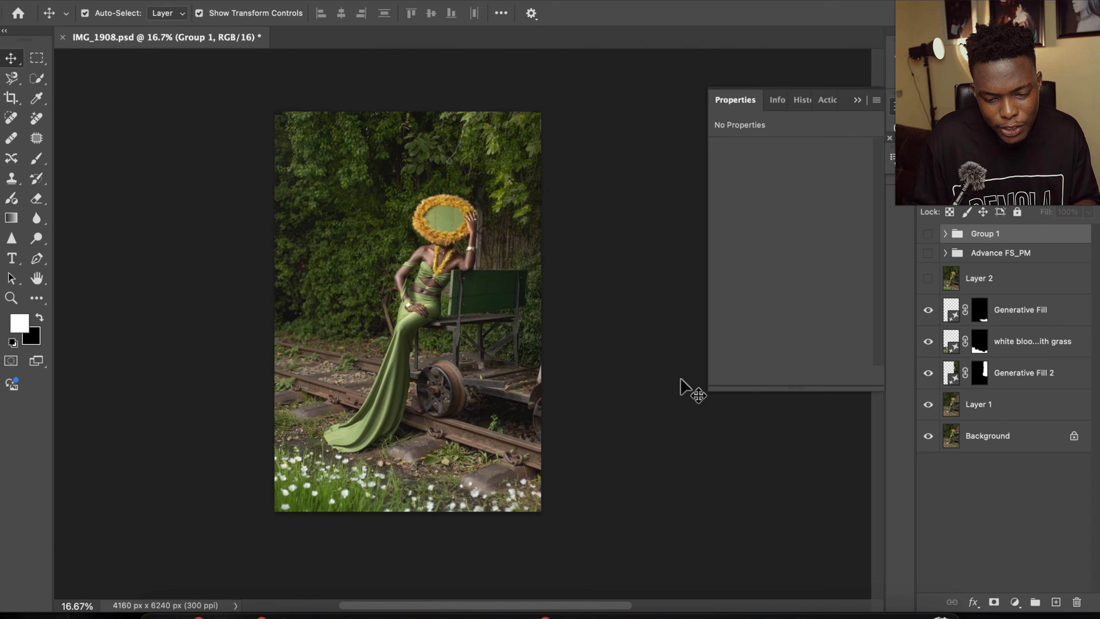
- Make Layer 2 and the Advance FS_PM group visible, and rename Group 1 as D & B with its visibility turned on
click(981, 279)
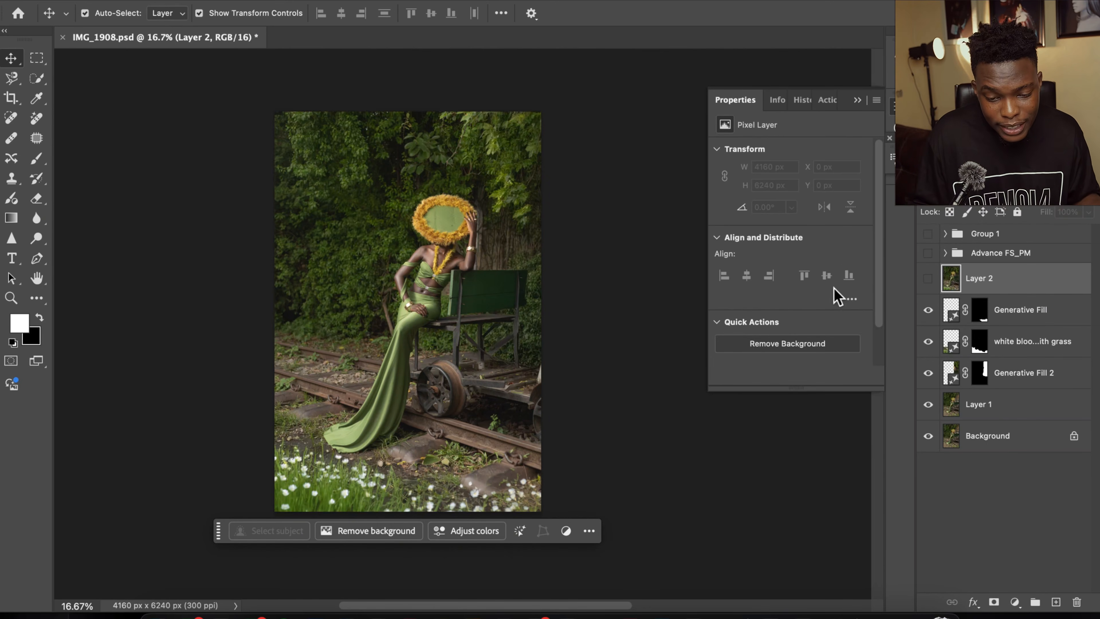
click(928, 278)
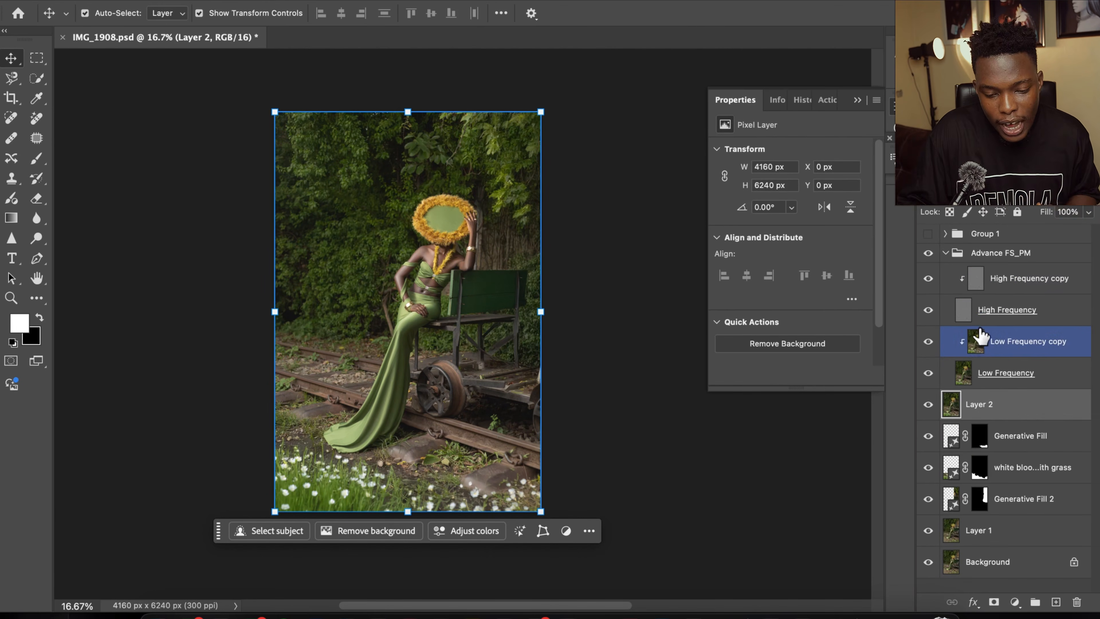
click(946, 253)
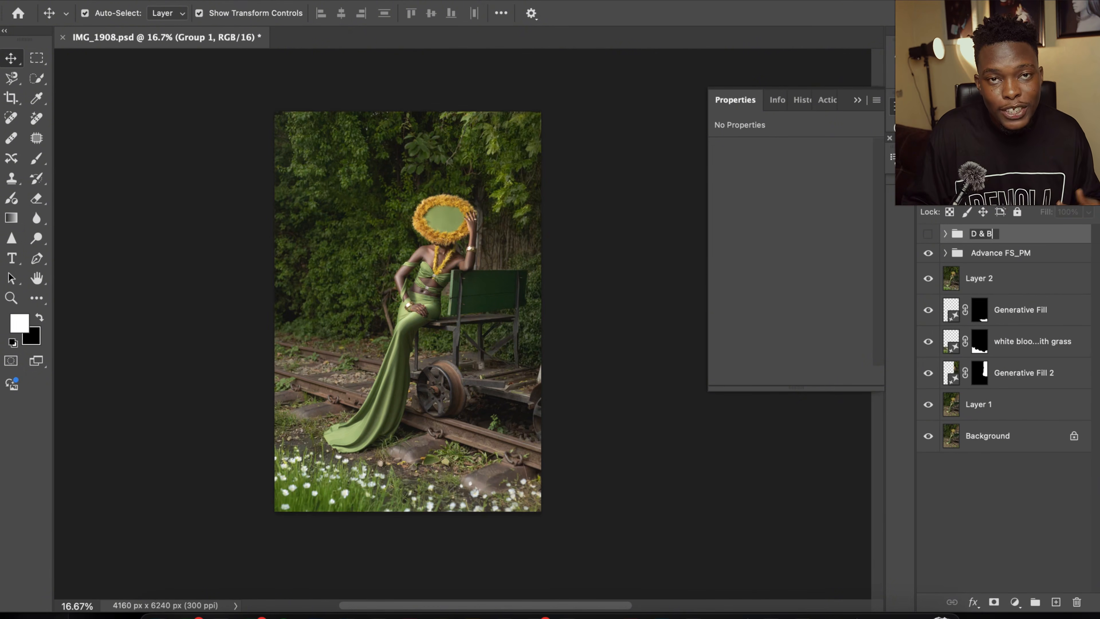
key(Return)
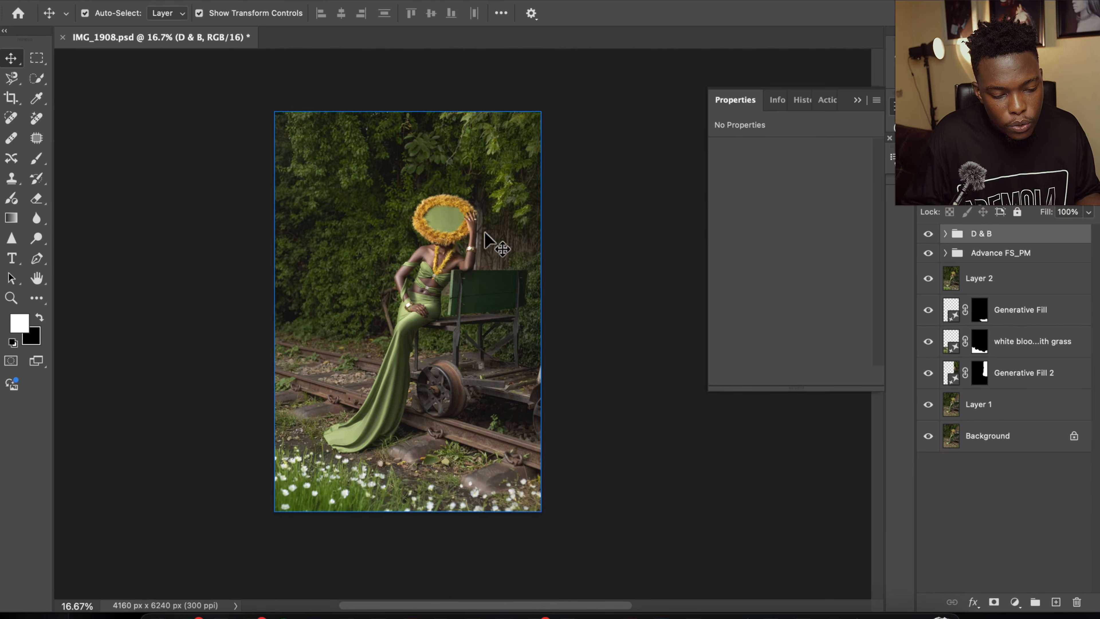
- Add a Color Lookup adjustment layer above the D & B group
click(11, 298)
drag(438, 250, 508, 347)
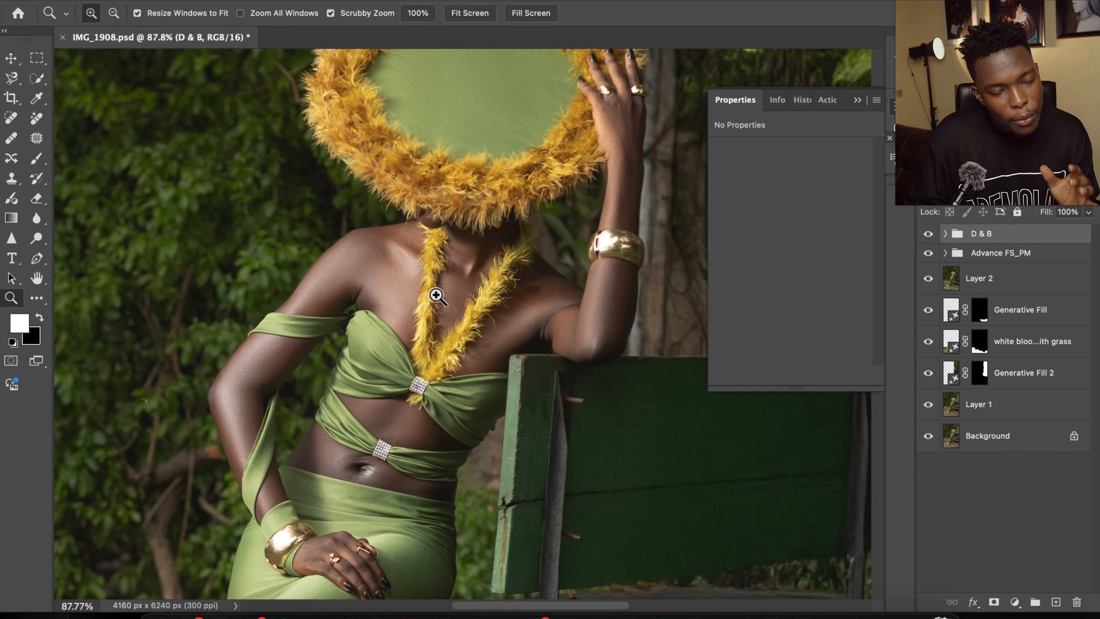
drag(525, 285, 487, 297)
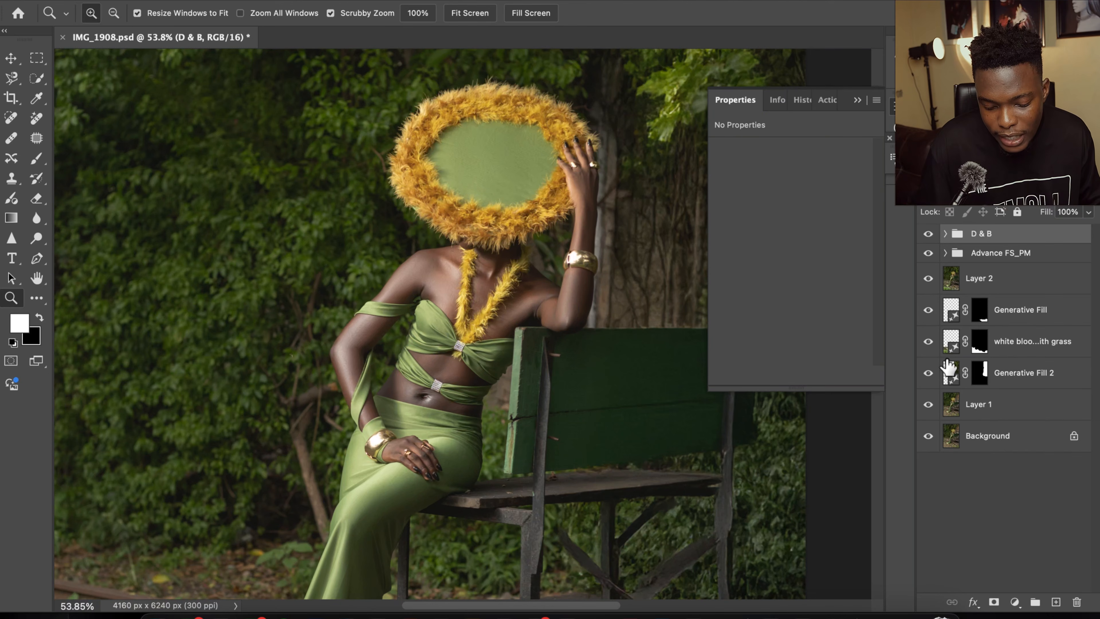
click(1015, 602)
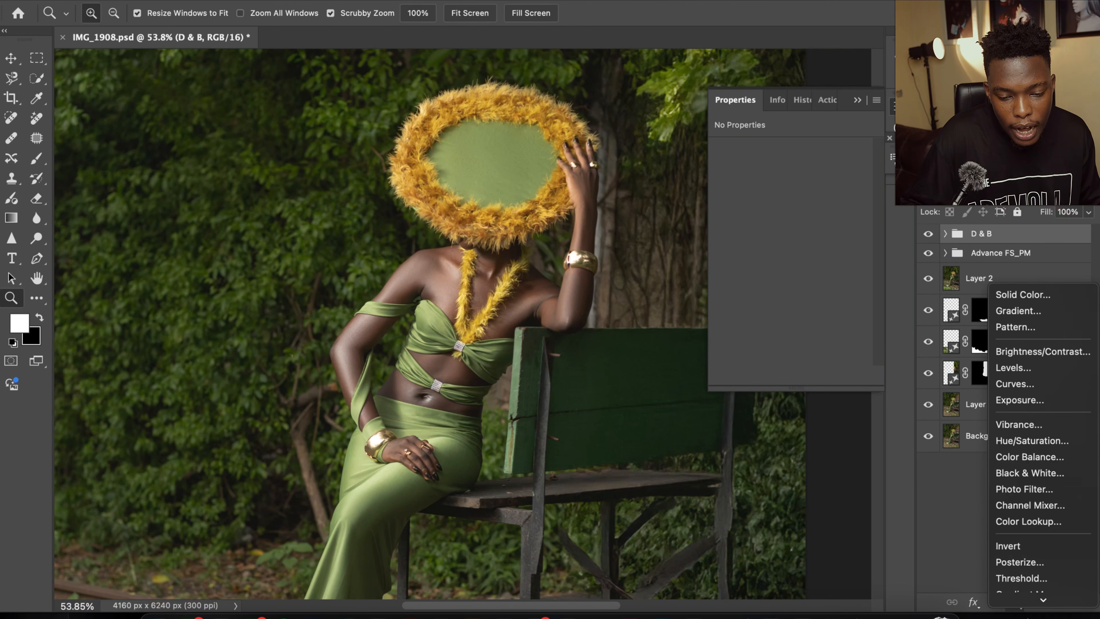
click(1033, 507)
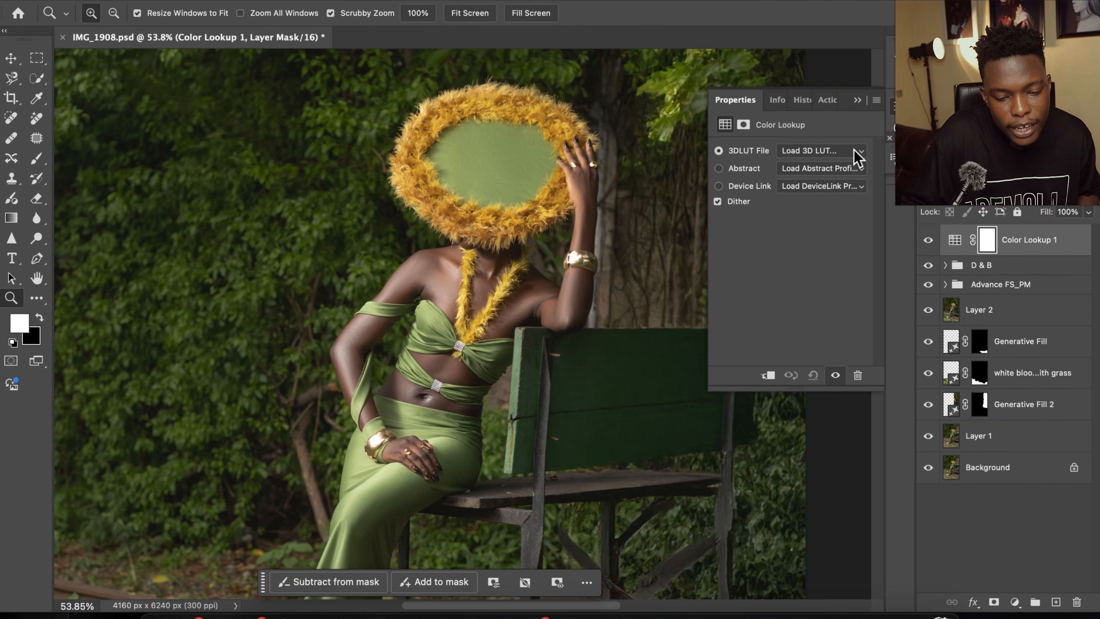
- Load the file Brown skin all round.3DL from the Desktop as the Color Lookup layer's 3D LUT
click(837, 156)
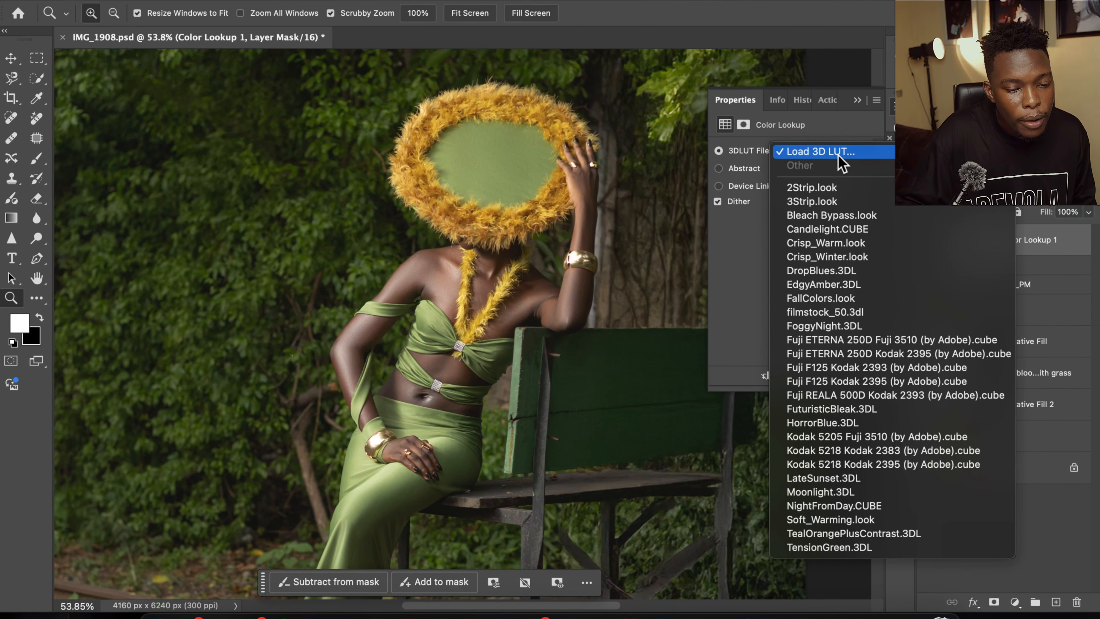
click(839, 153)
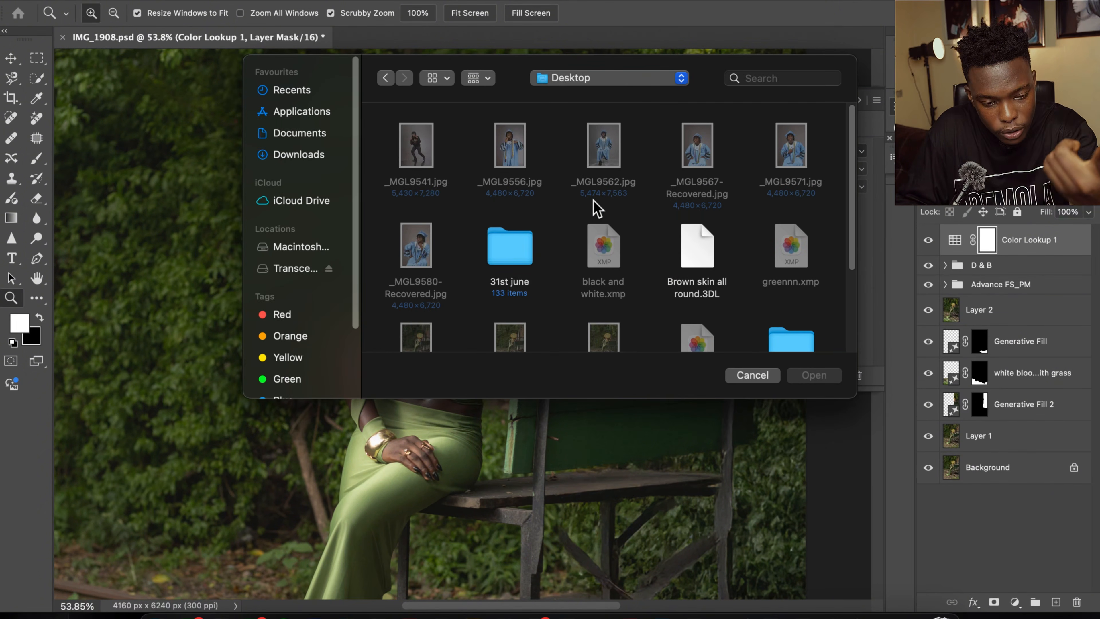
click(712, 267)
click(806, 375)
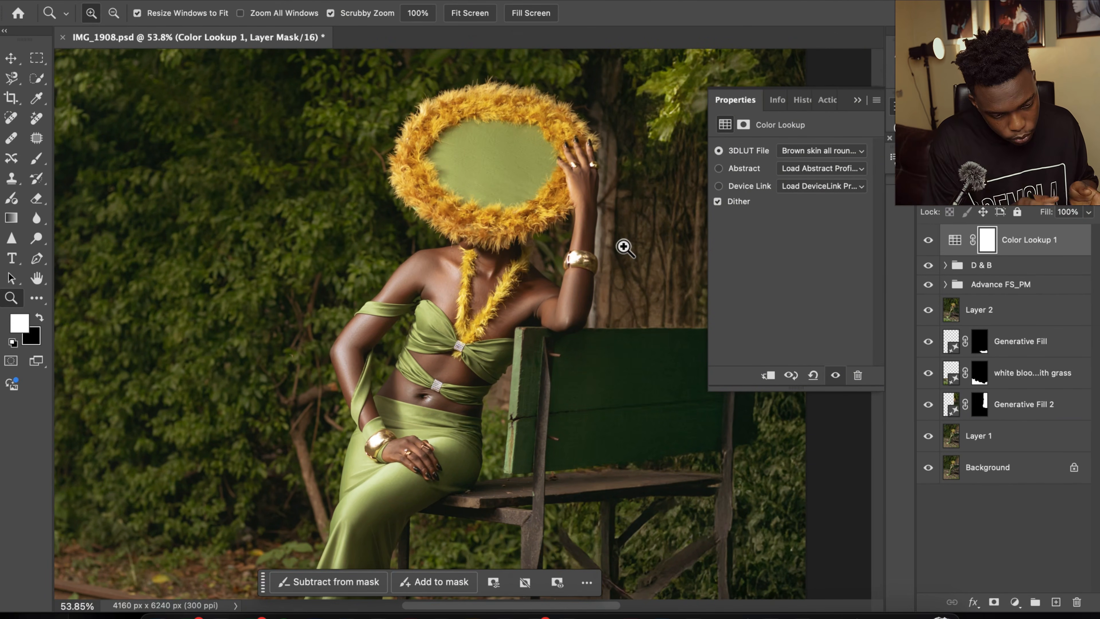
- Compare the whole image with the Color Lookup layer hidden and shown to judge the color grade
click(929, 241)
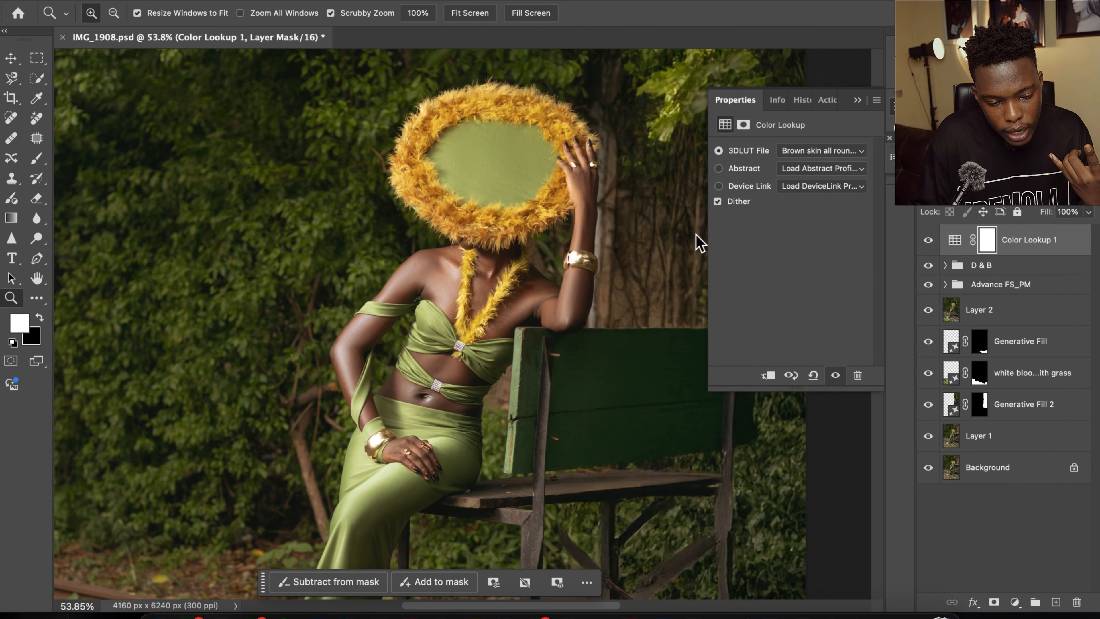
scroll(634, 268, down, 6)
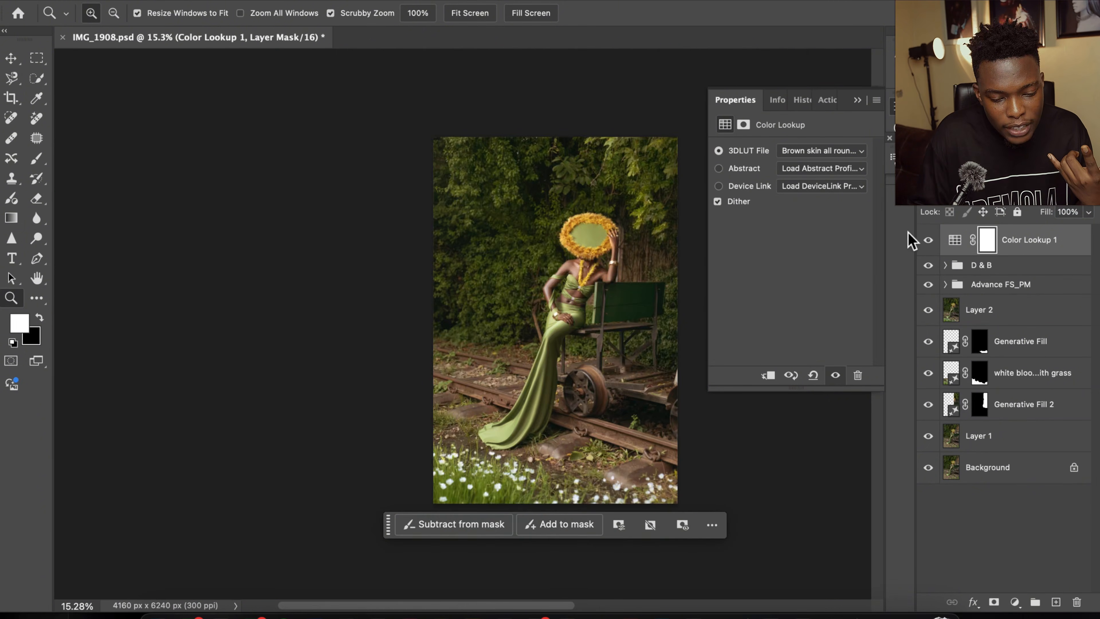
click(928, 241)
click(928, 241)
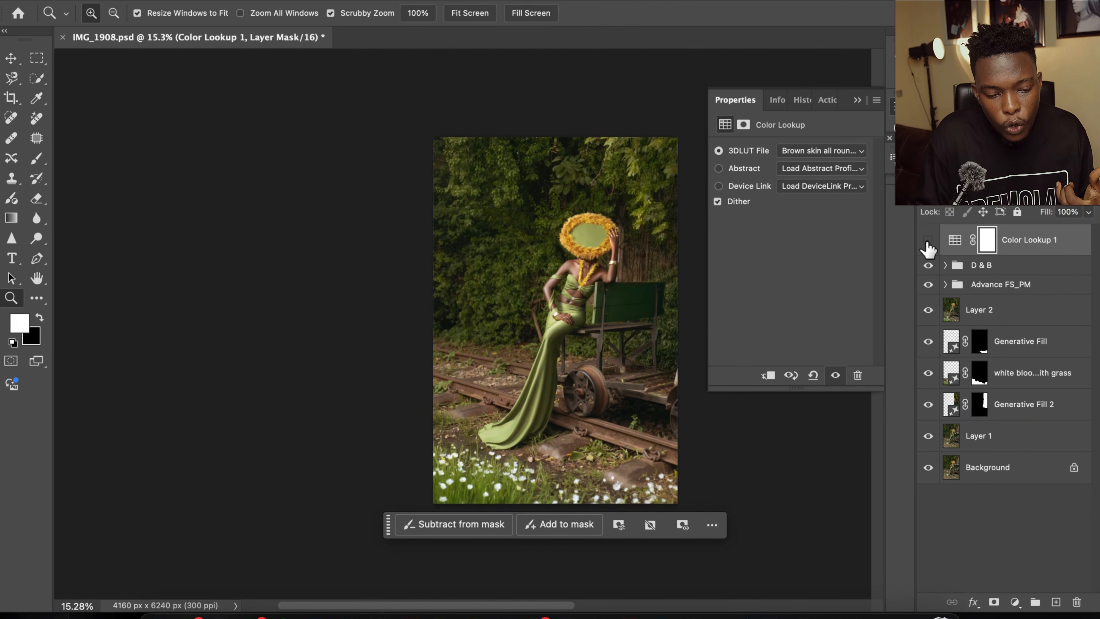
click(927, 241)
click(928, 241)
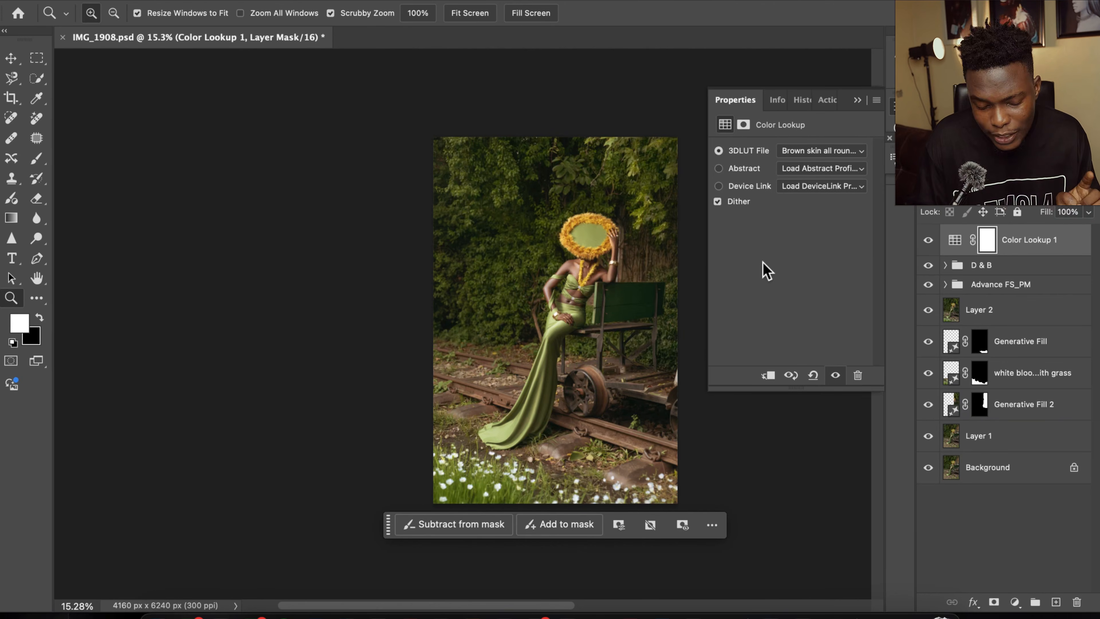
- Invert the Color Lookup layer's mask to hide the LUT effect across the whole image
scroll(664, 257, up, 2)
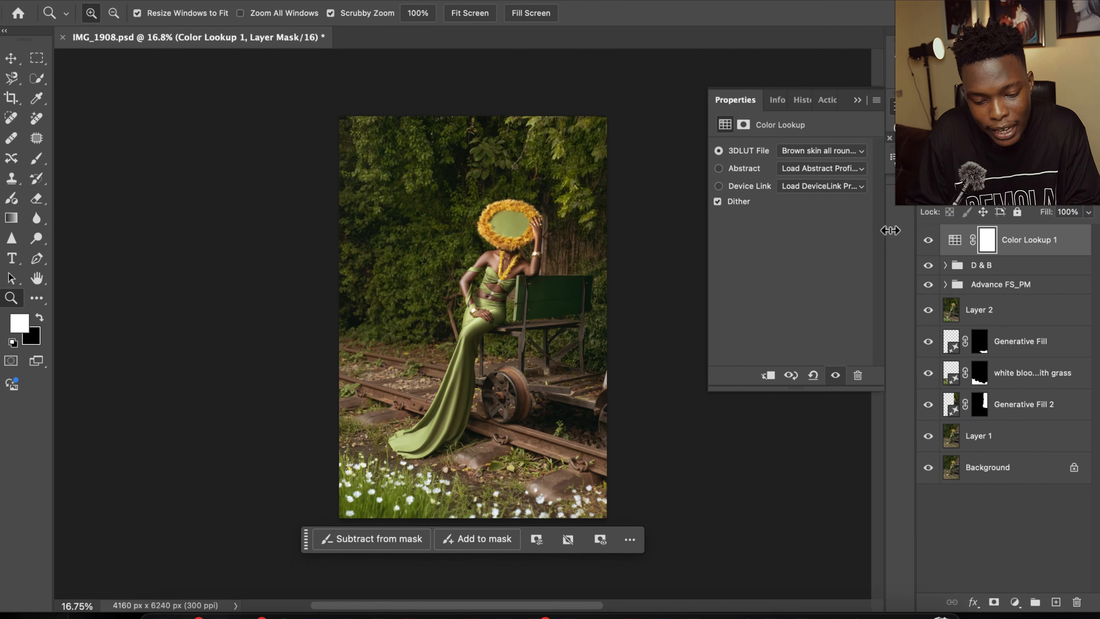
click(223, 0)
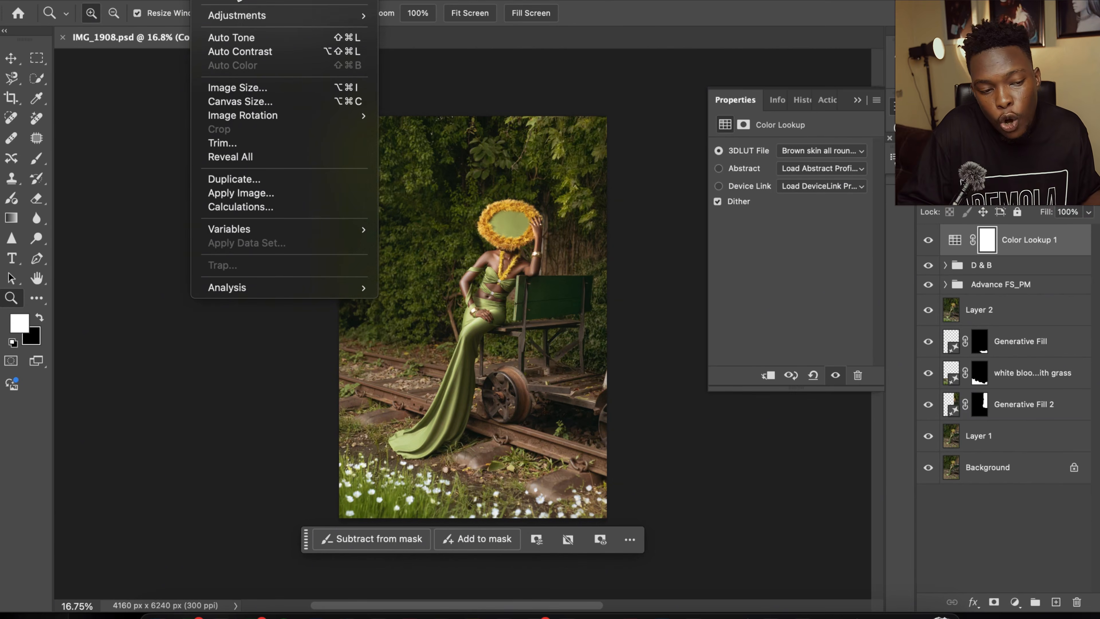
mouse_move(237, 16)
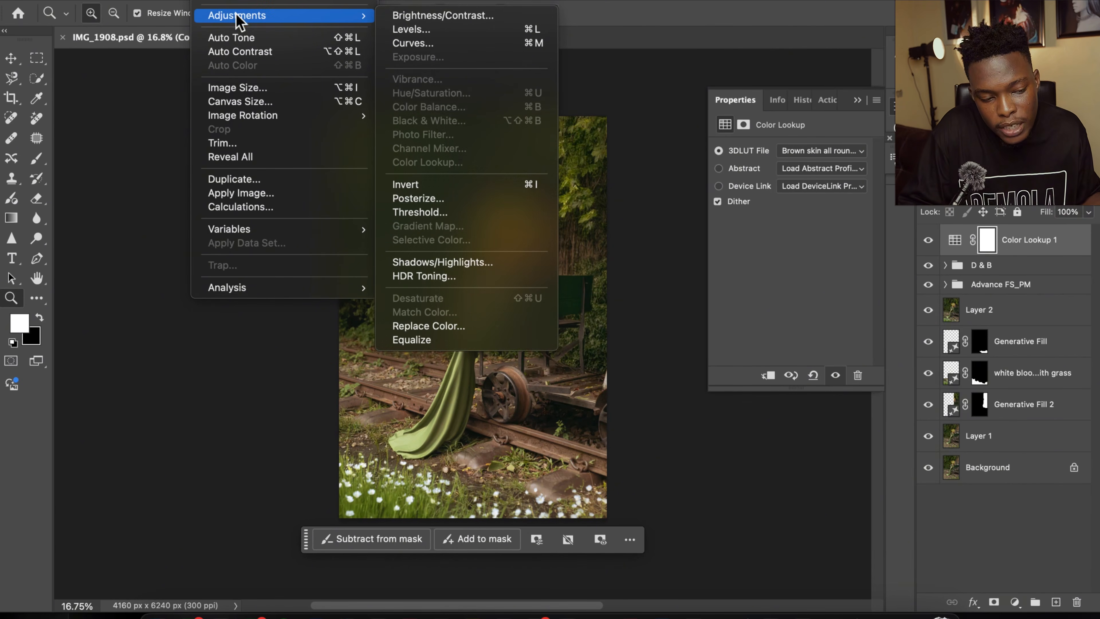
click(484, 188)
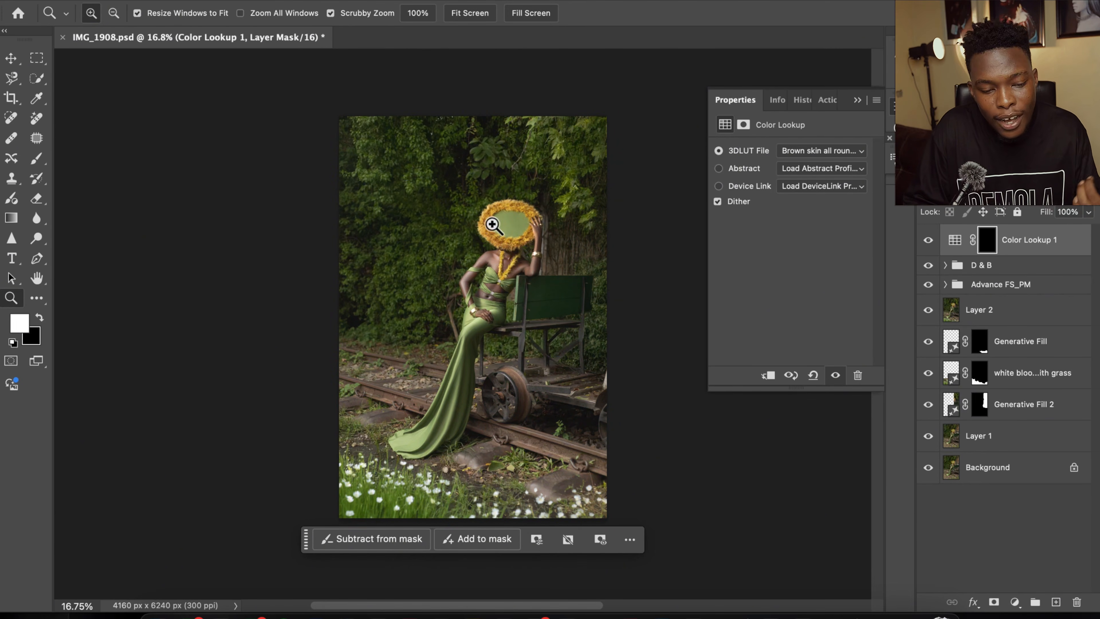
- Paint white on the Color Lookup layer's mask over the model's exposed skin, using an 80 px soft round brush at 0% hardness
drag(497, 284, 520, 270)
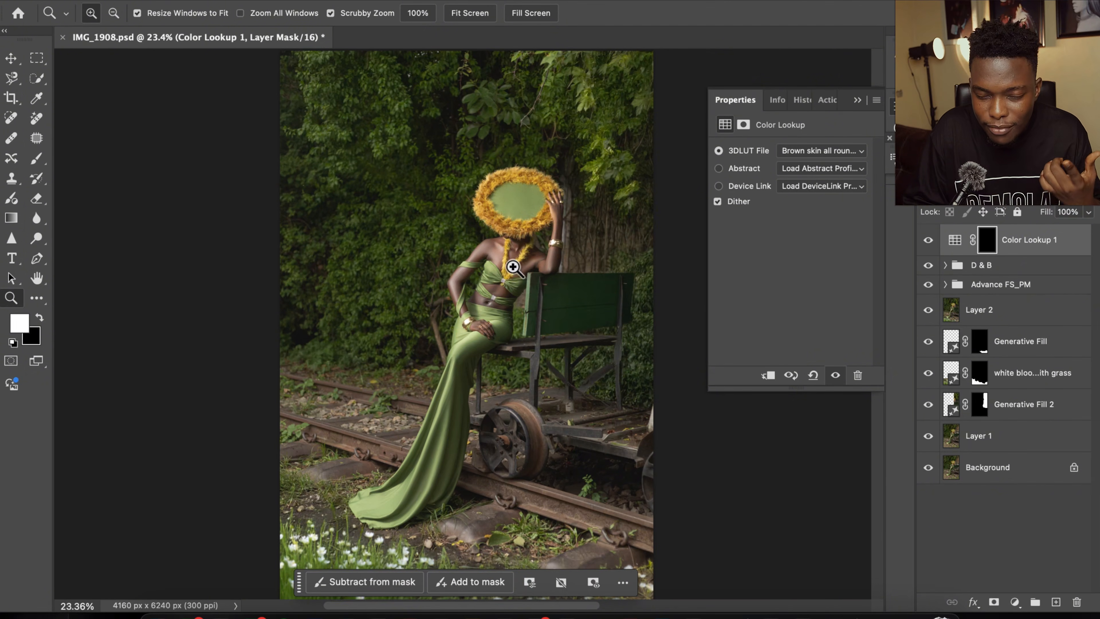
alt+click(525, 277)
drag(536, 264, 567, 257)
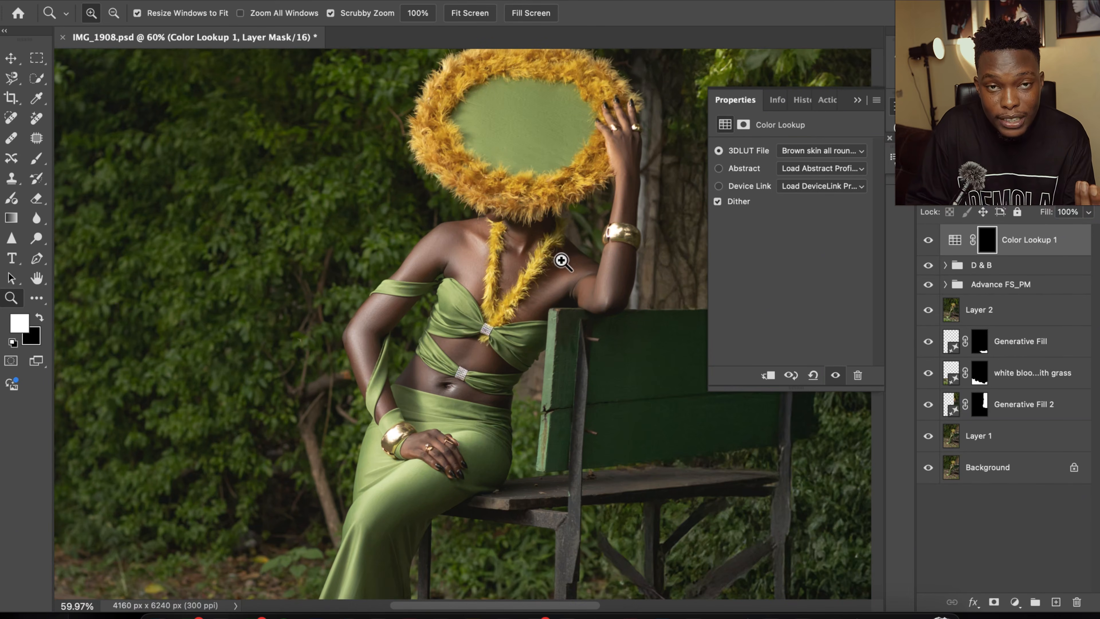
click(565, 259)
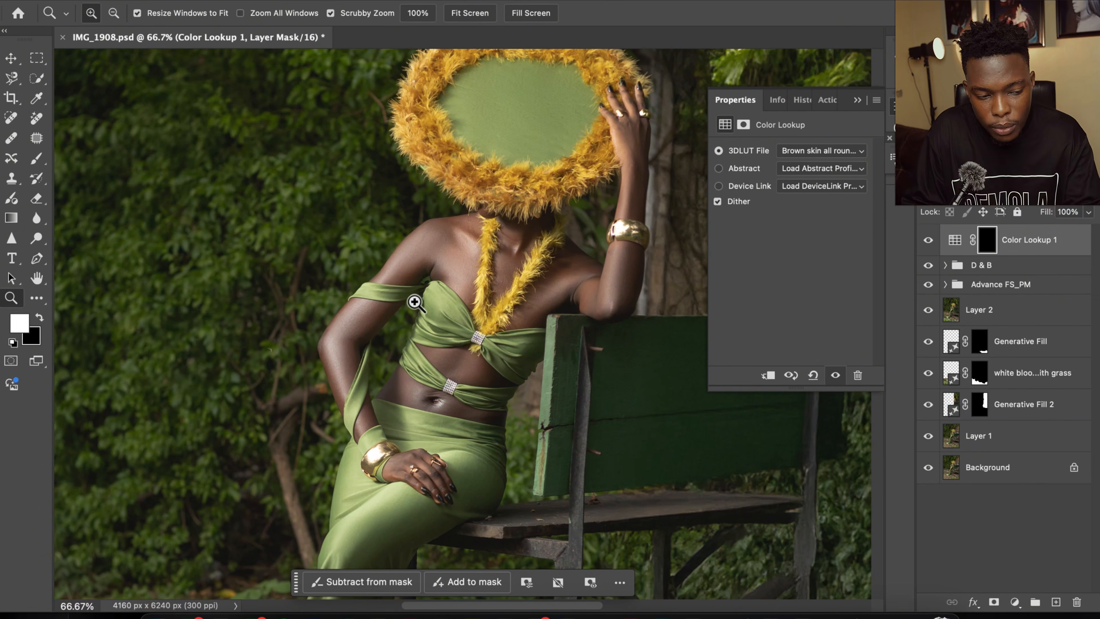
click(37, 160)
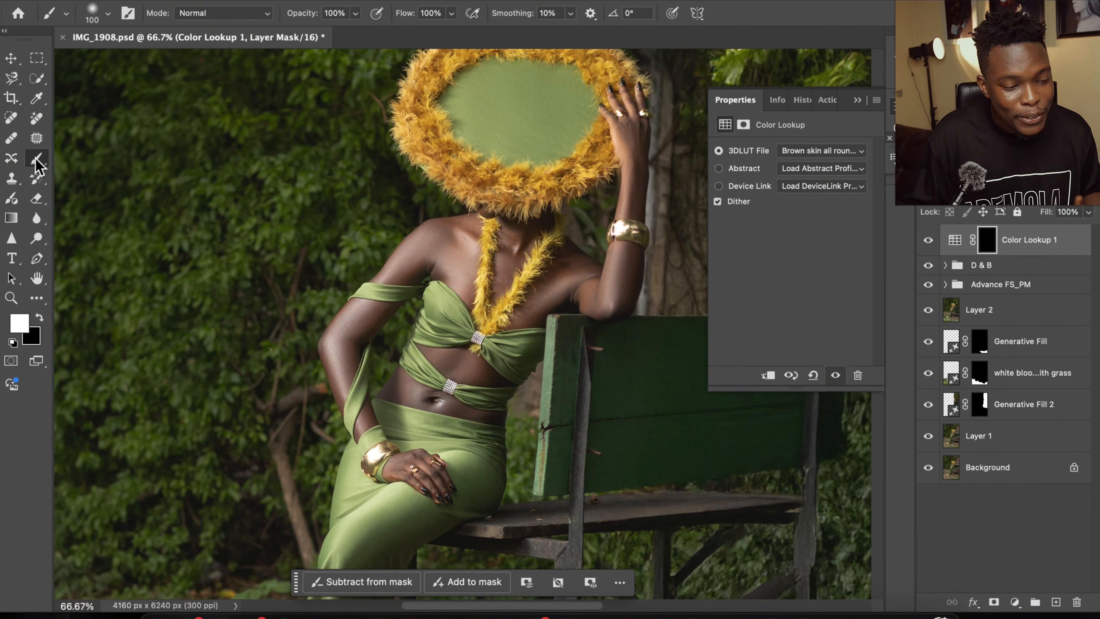
click(93, 10)
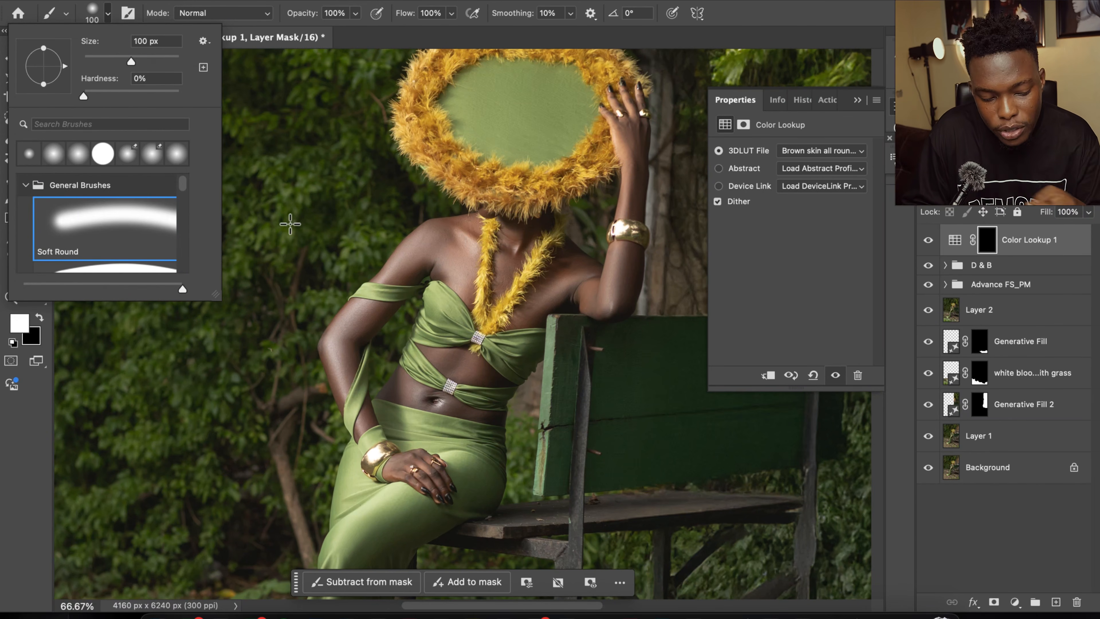
click(289, 233)
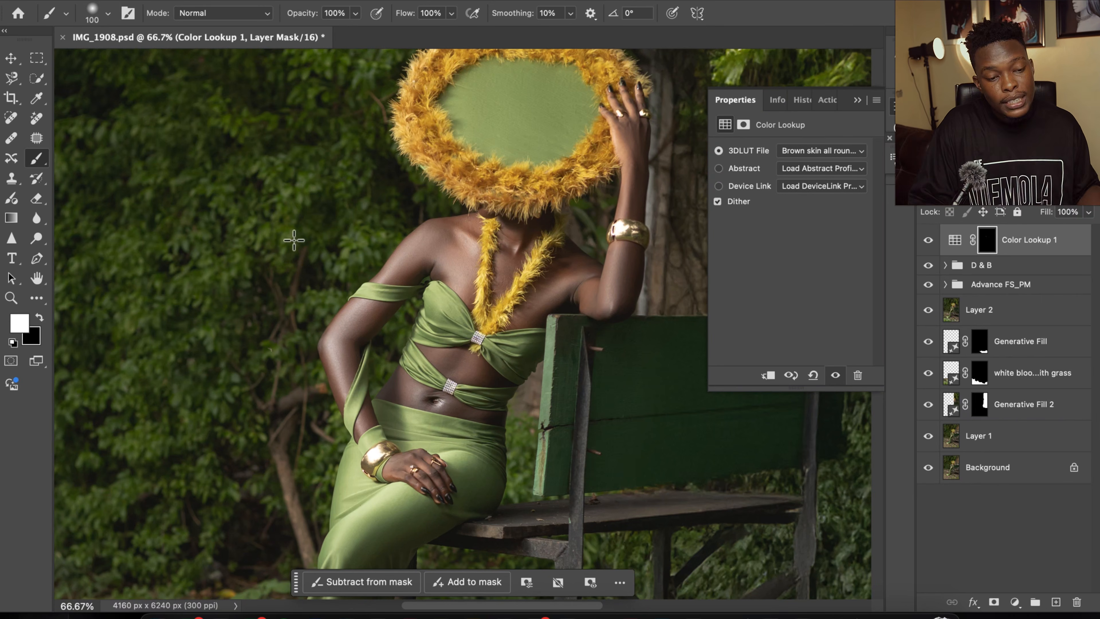
key(bracketleft)
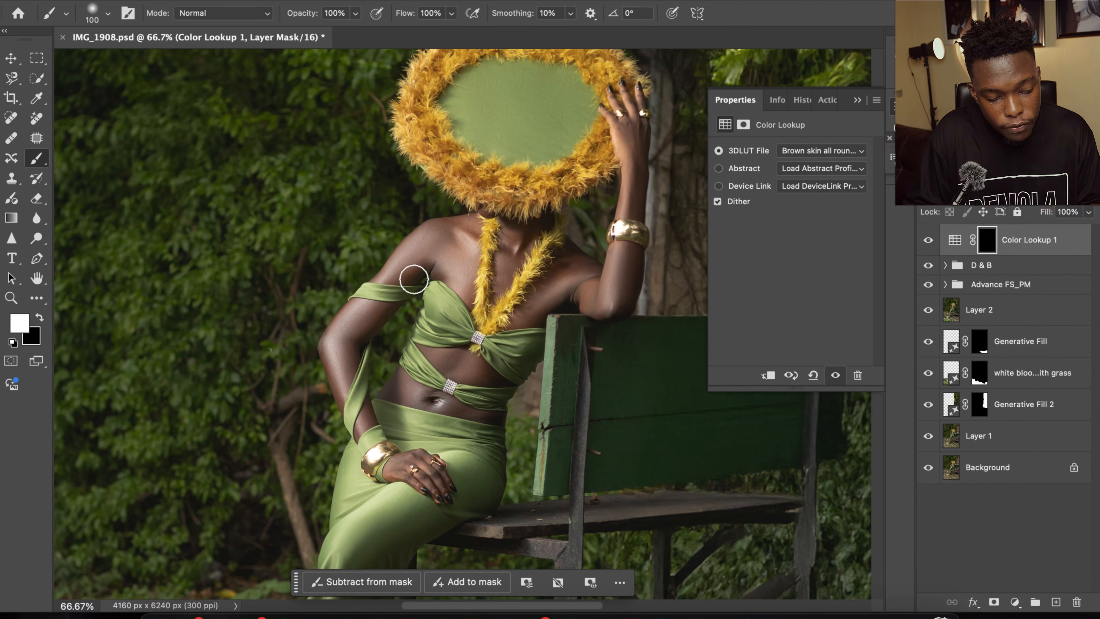
key(bracketleft)
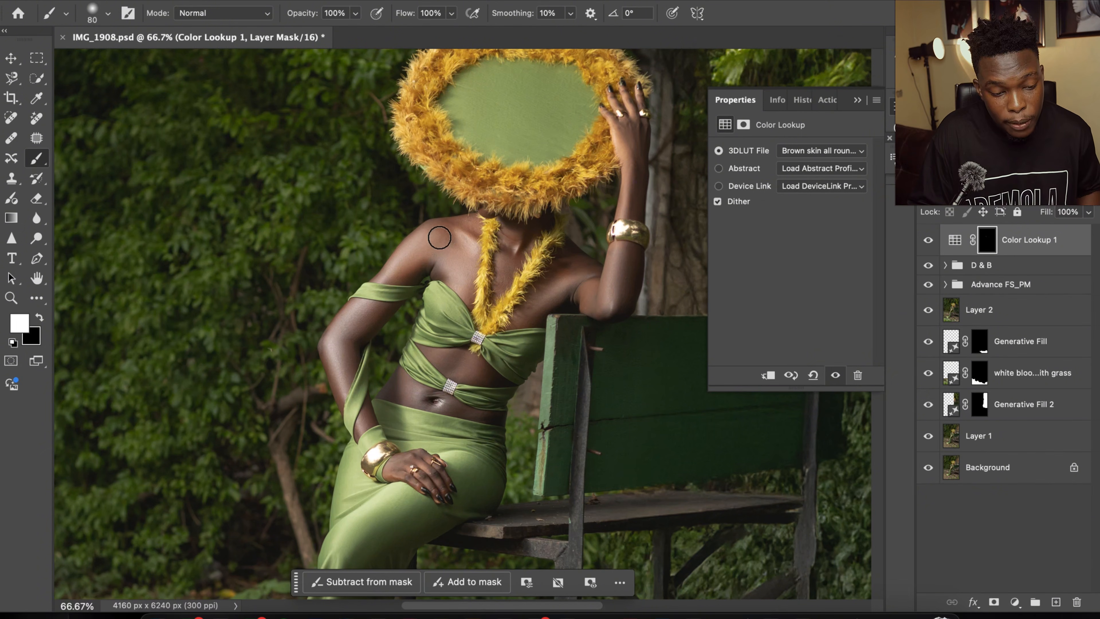
mouse_move(468, 231)
mouse_down()
mouse_move(444, 233)
mouse_move(469, 245)
mouse_up()
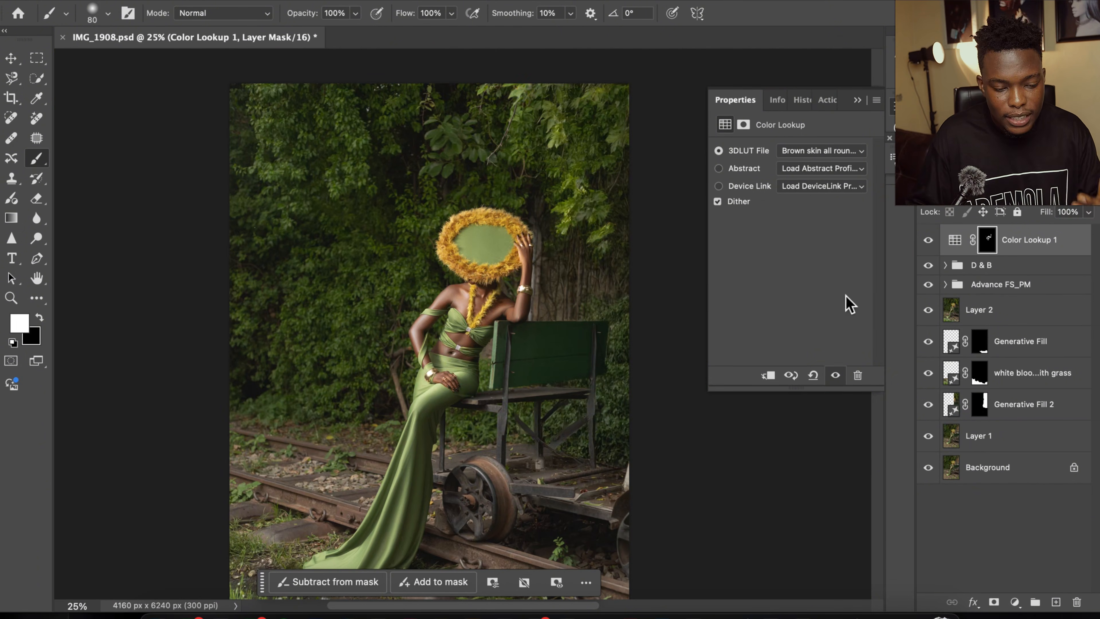
- Compare the model's skin with the masked Color Lookup layer hidden and shown
click(934, 246)
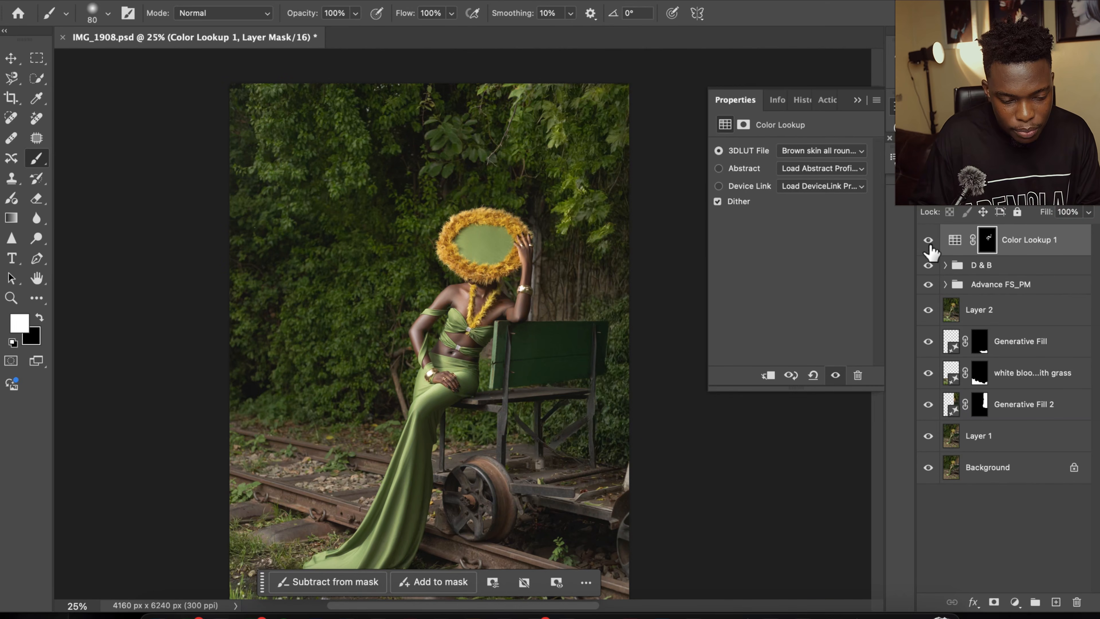
click(934, 248)
click(931, 242)
click(934, 241)
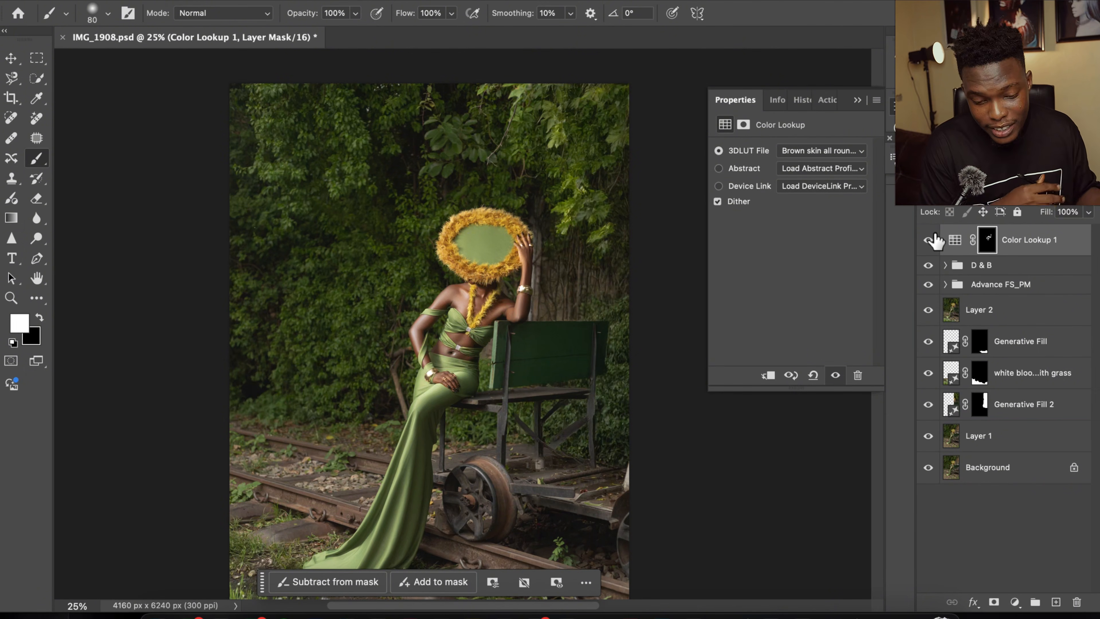
- Add a Gradient Map adjustment layer above the Color Lookup layer
click(1014, 604)
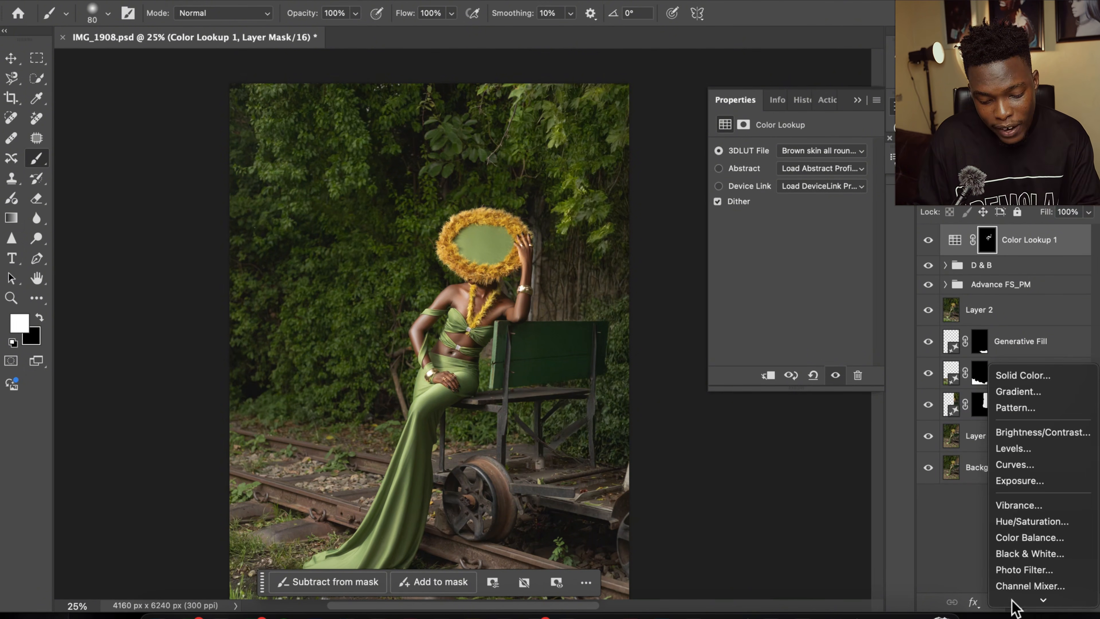
mouse_move(1038, 603)
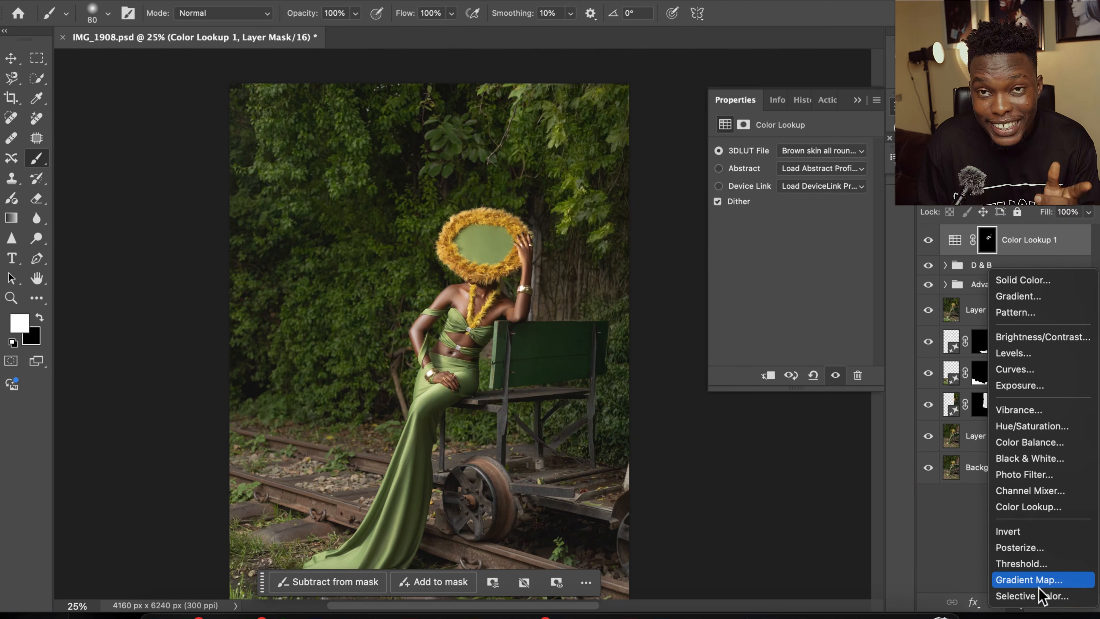
click(1038, 582)
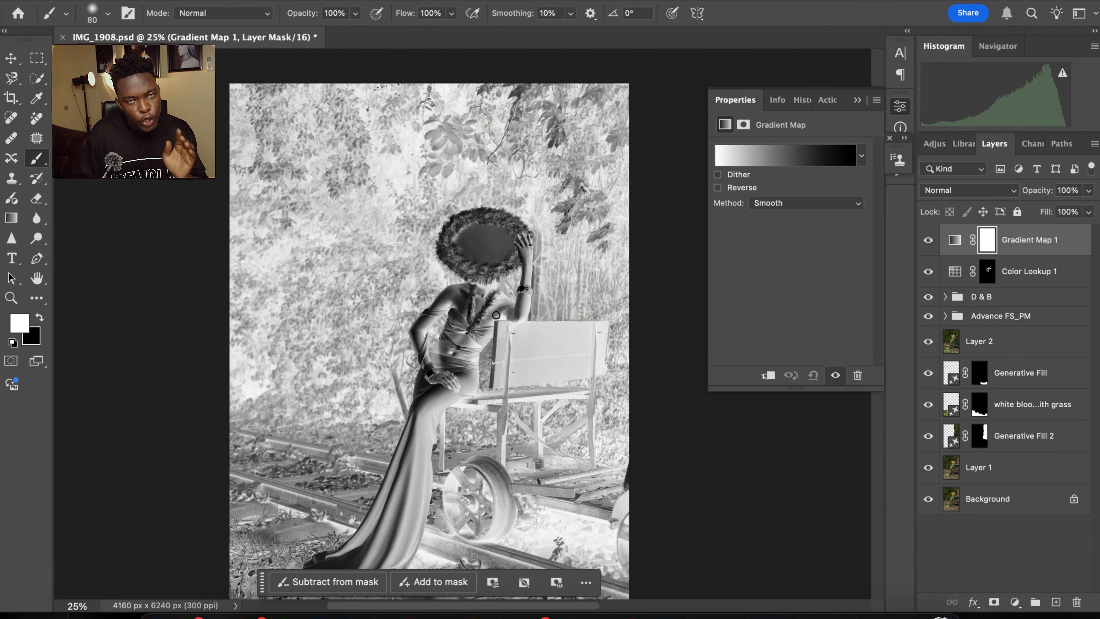
scroll(498, 304, down, 2)
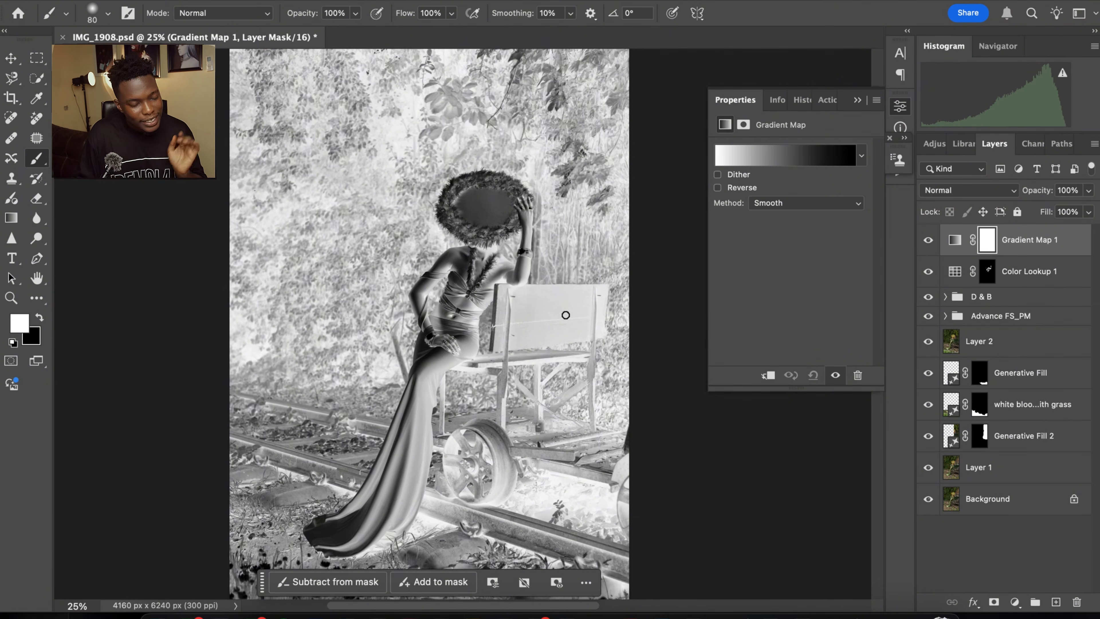
- Set the Gradient Map layer's blend mode to Soft Light and its opacity to 50%
click(992, 193)
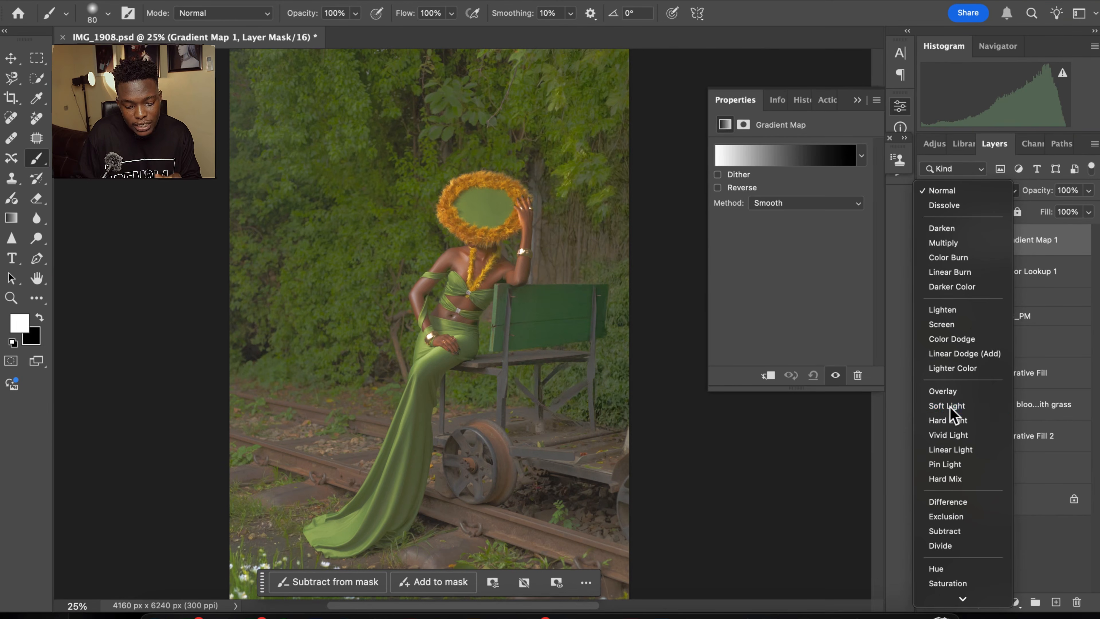
click(947, 406)
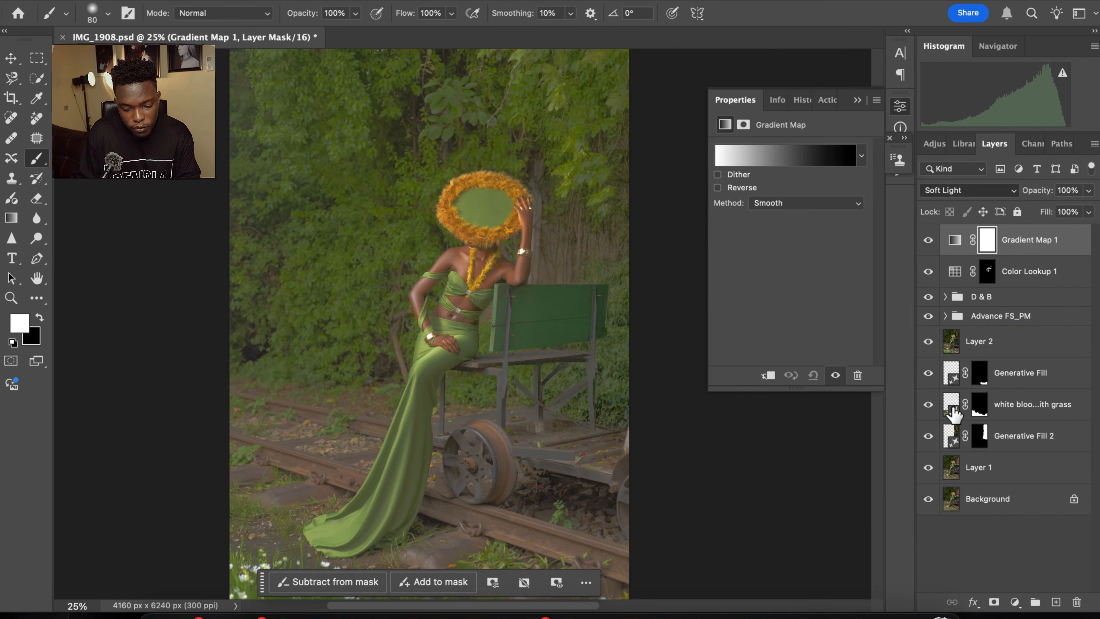
click(1068, 190)
text(50)
key(Return)
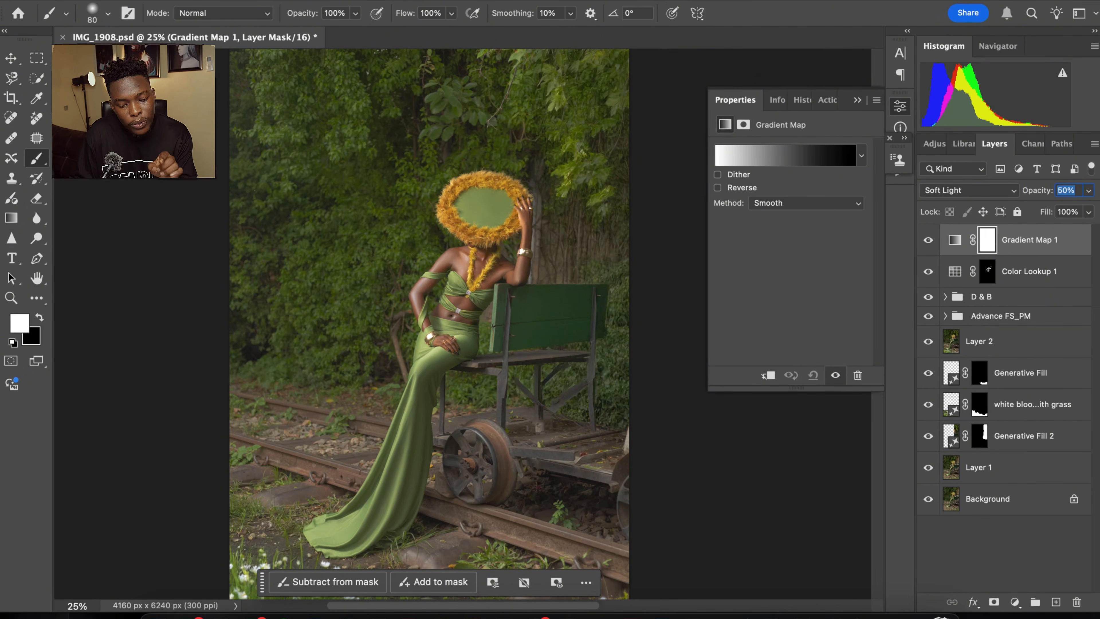
- Change the Gradient Map's gradient to the Noise type with 8% roughness
click(786, 156)
mouse_move(801, 16)
mouse_down()
mouse_move(826, 15)
mouse_move(806, 16)
mouse_up()
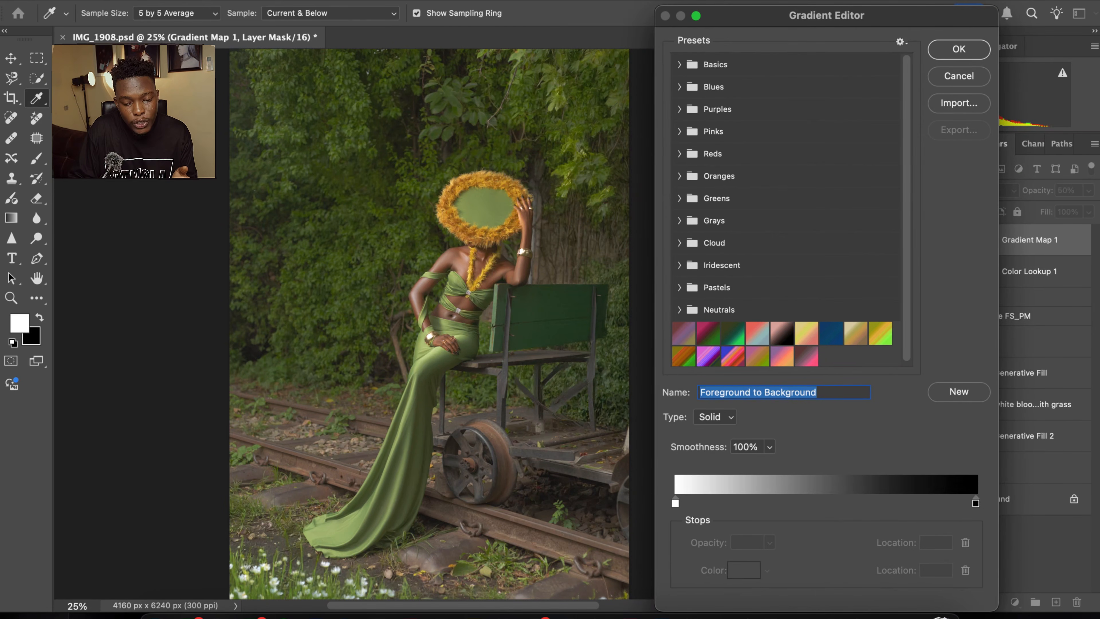
click(723, 418)
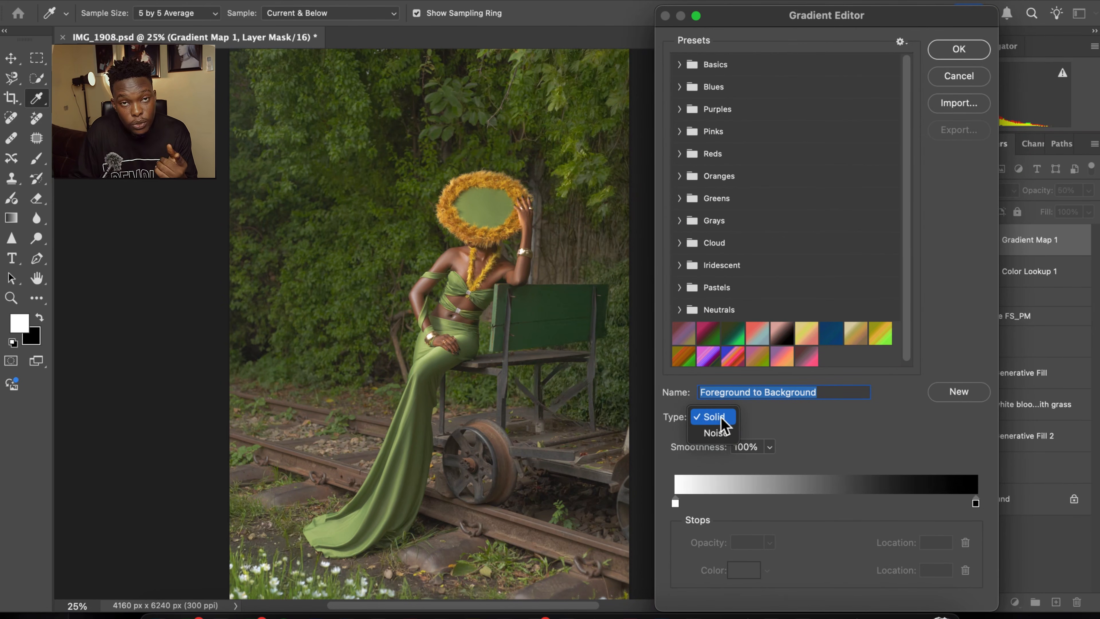
click(717, 433)
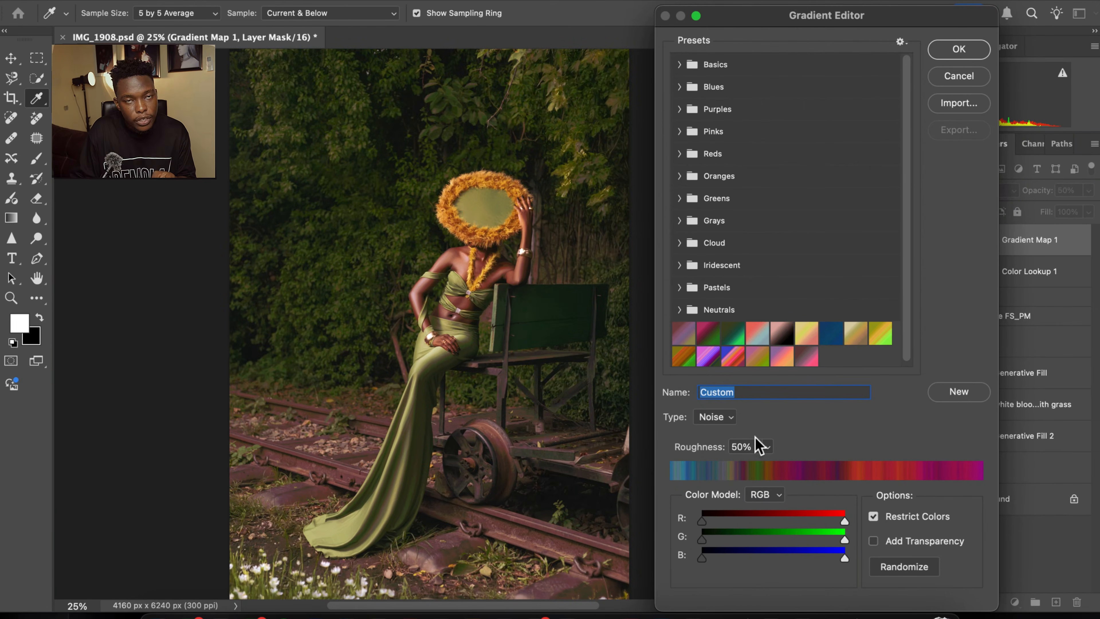
click(746, 447)
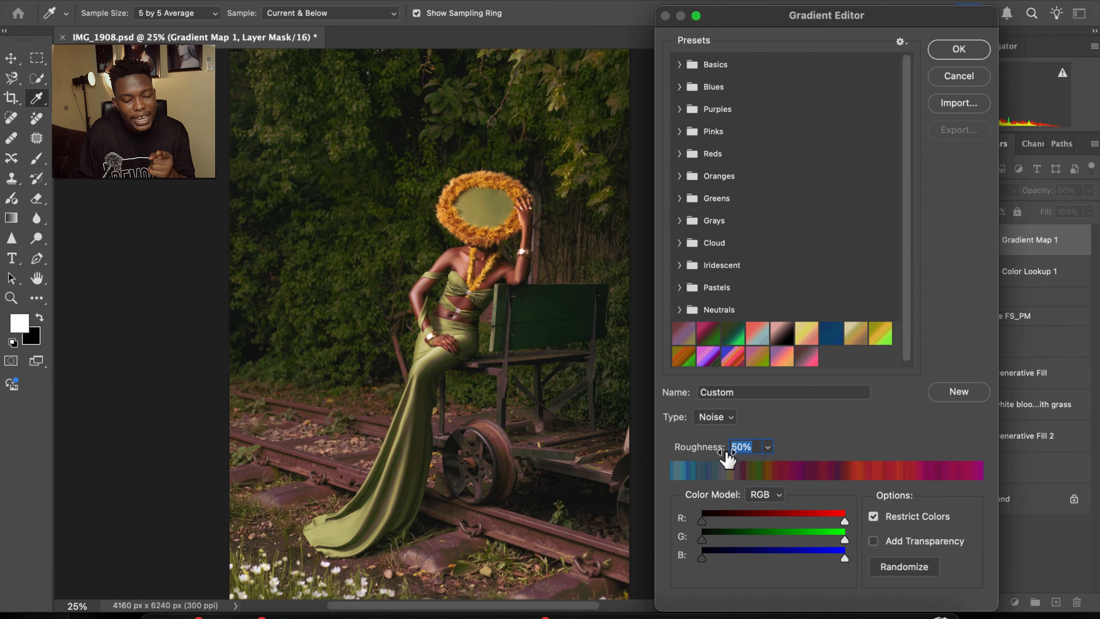
text(8)
key(Return)
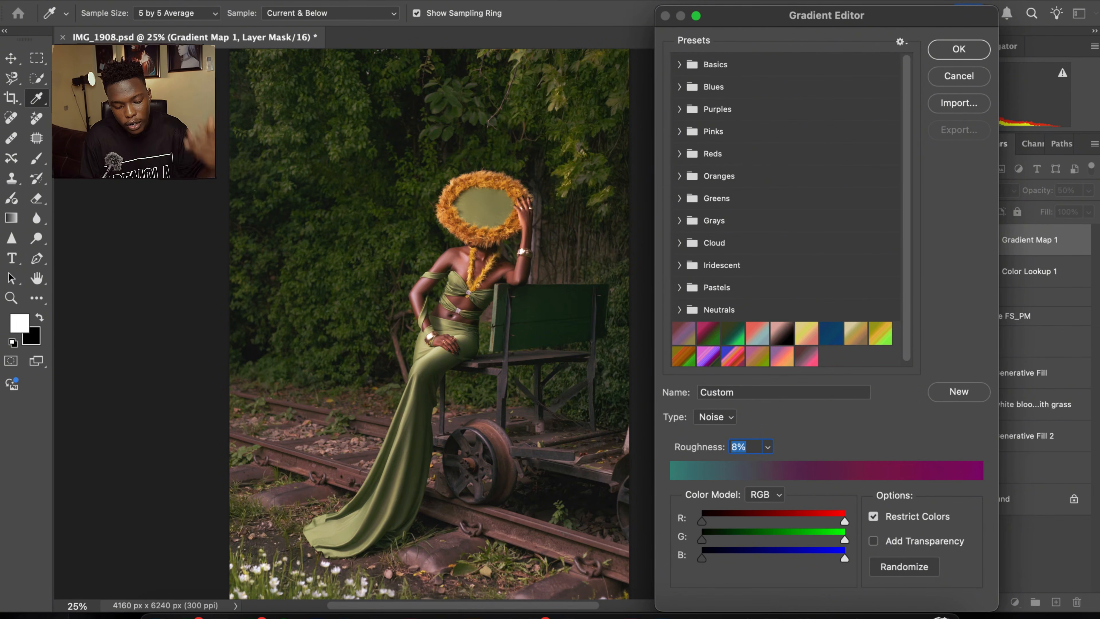
- Randomize the noise gradient until it runs from red through orange to olive yellow, and accept it
click(905, 567)
click(904, 567)
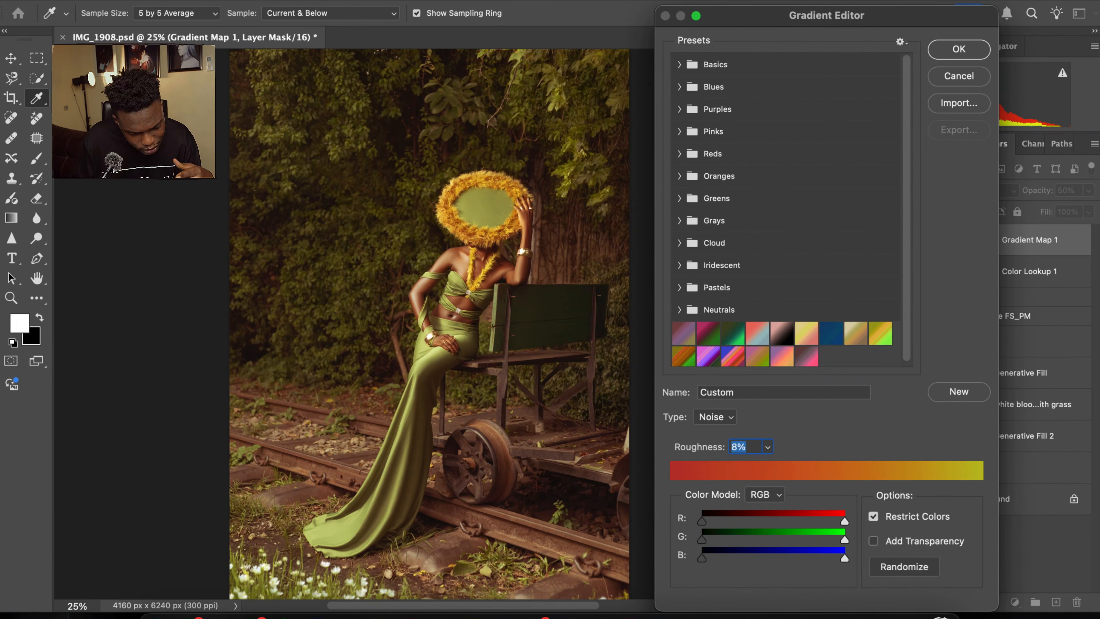
click(904, 567)
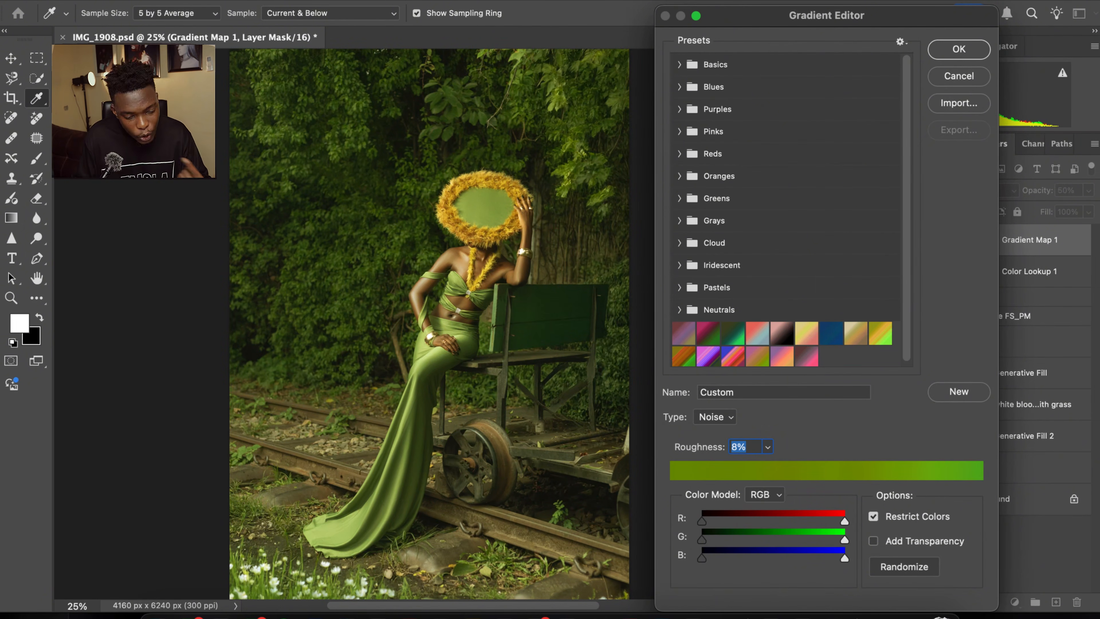
click(904, 567)
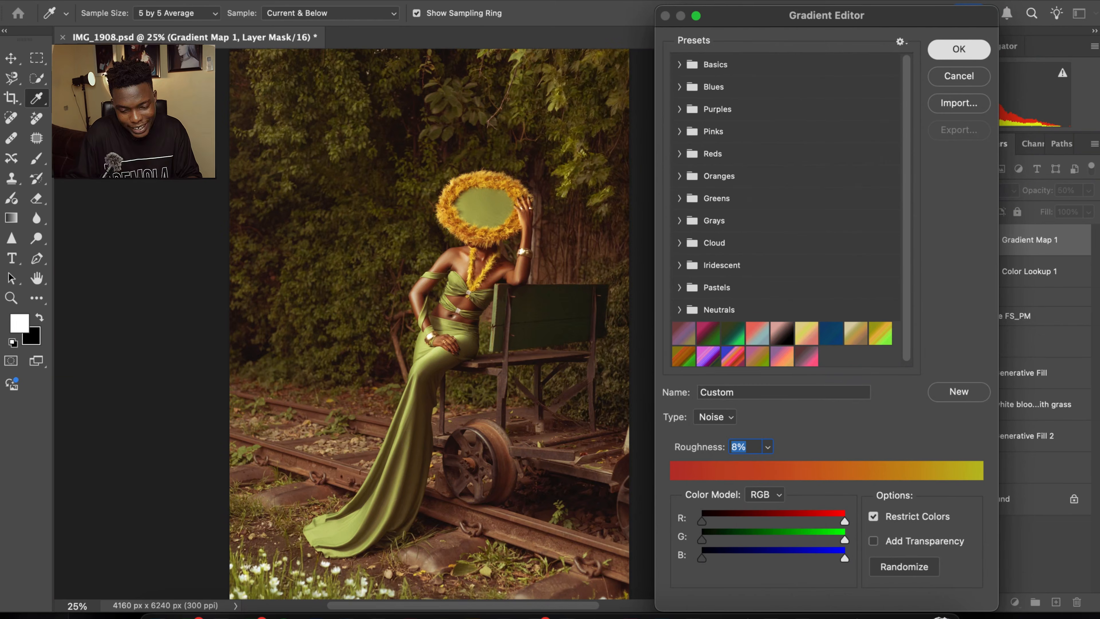
key(Return)
- Fine-tune the strength of the Gradient Map layer by trying 30% opacity and settling on 49%
key(b)
key(super+minus)
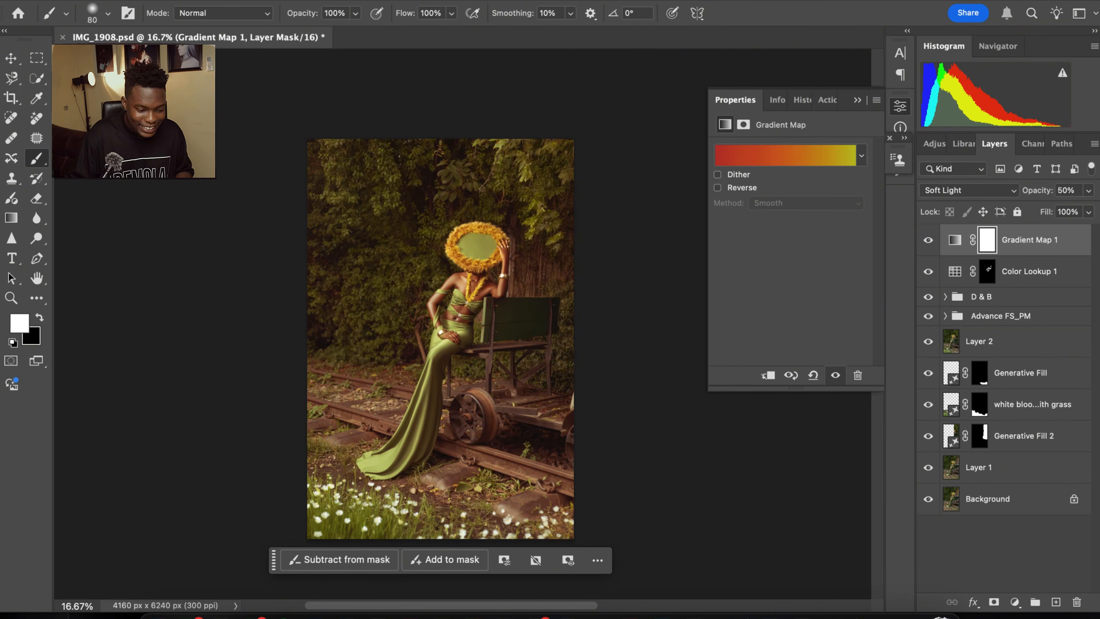
key(super+equal)
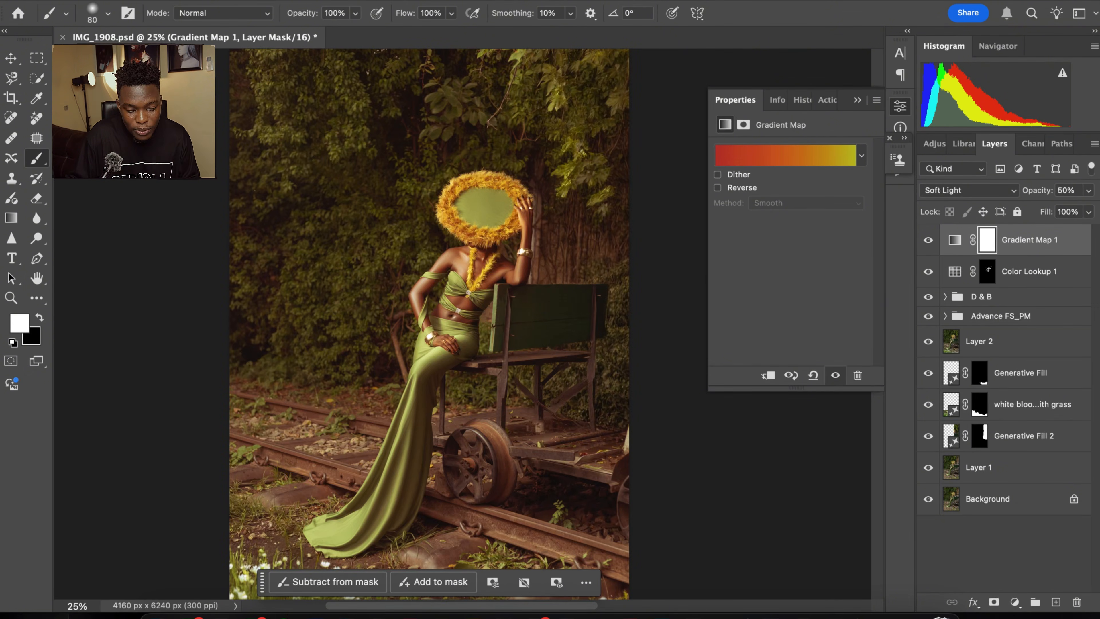
key(super+minus)
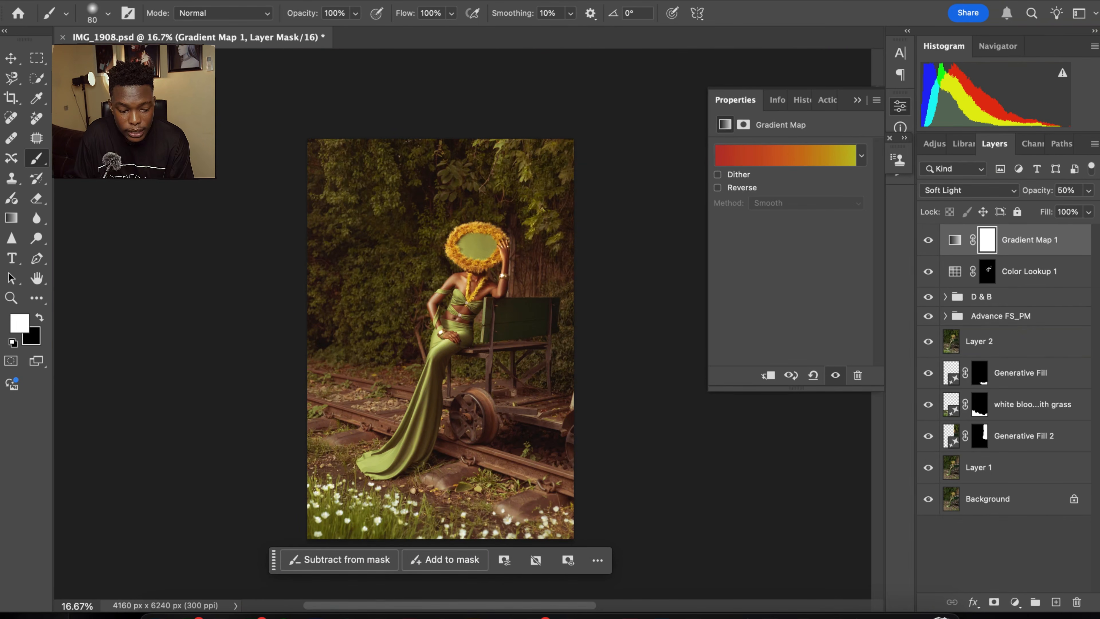
click(1088, 191)
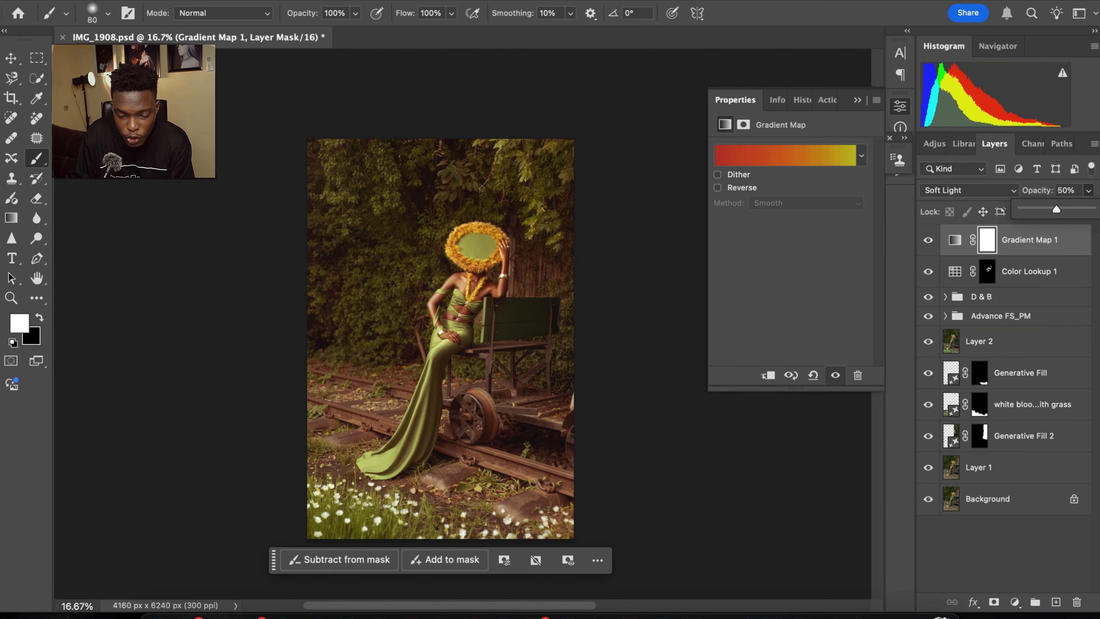
drag(1049, 210, 1046, 209)
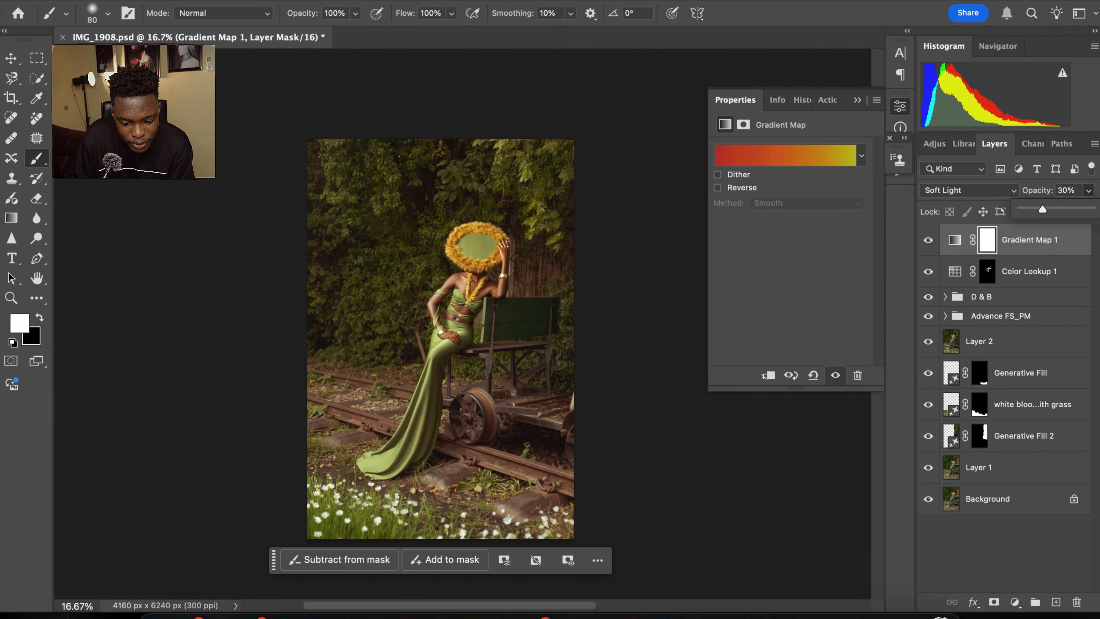
drag(1050, 210, 1056, 210)
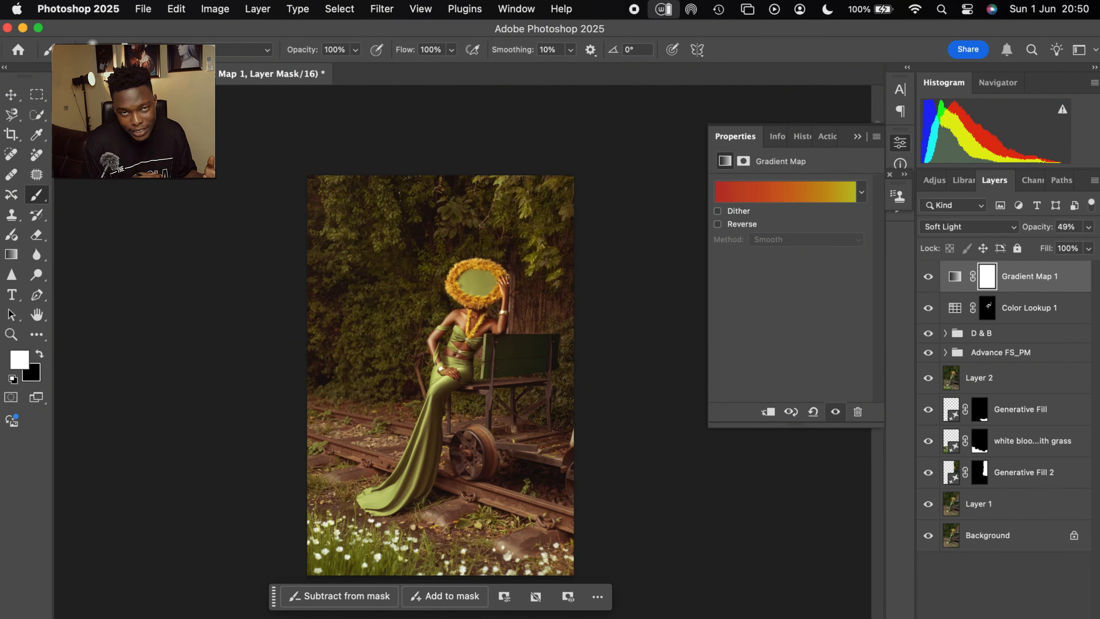
- Stamp all visible layers into a new layer on top and open it in the Camera Raw Filter
key(super+alt+shift+e)
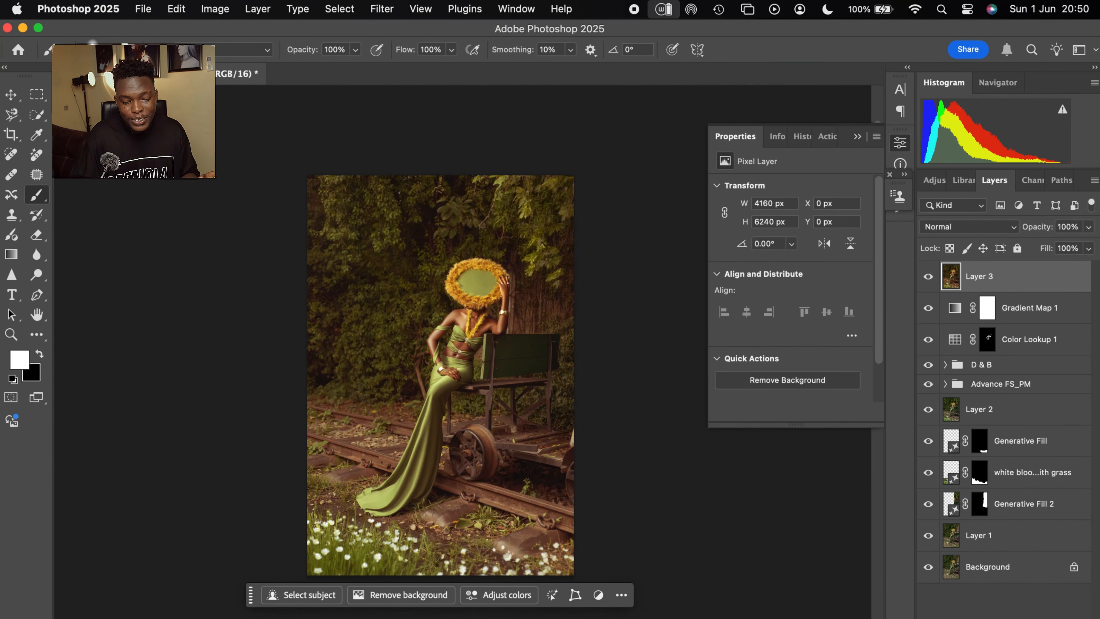
click(382, 9)
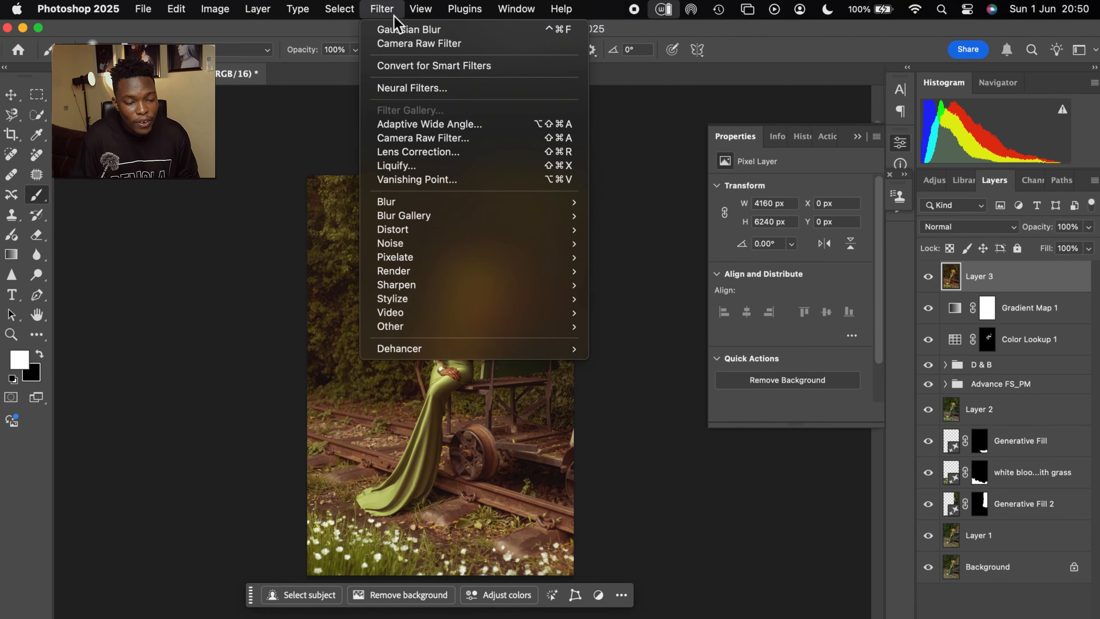
click(423, 139)
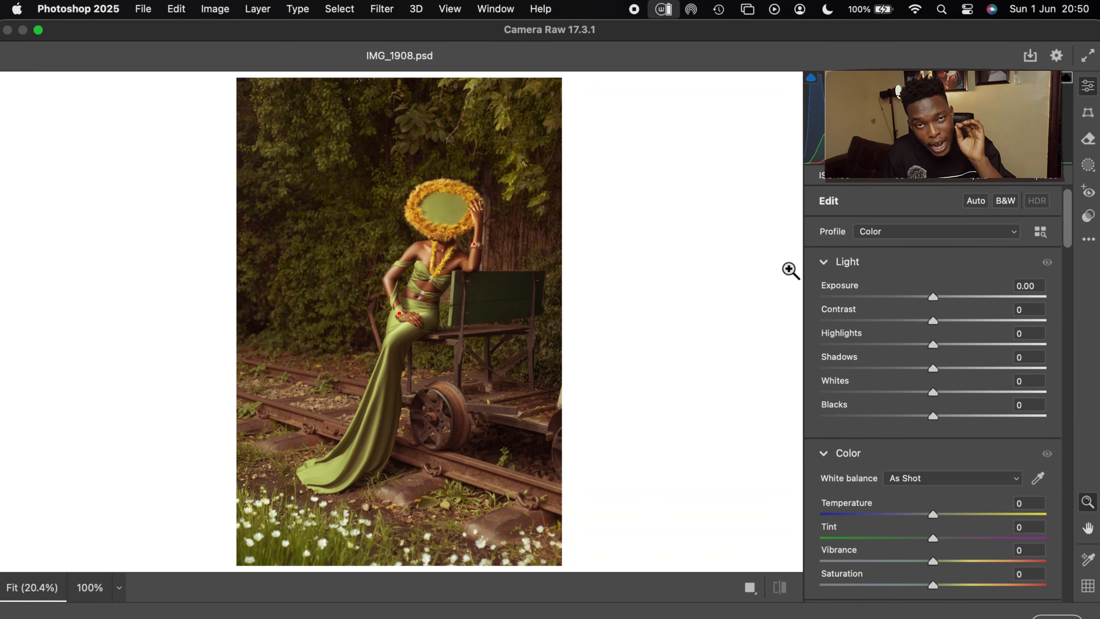
- Load the saved greennn.xmp settings in the Camera Raw Filter and compare before and after side by side
click(1090, 240)
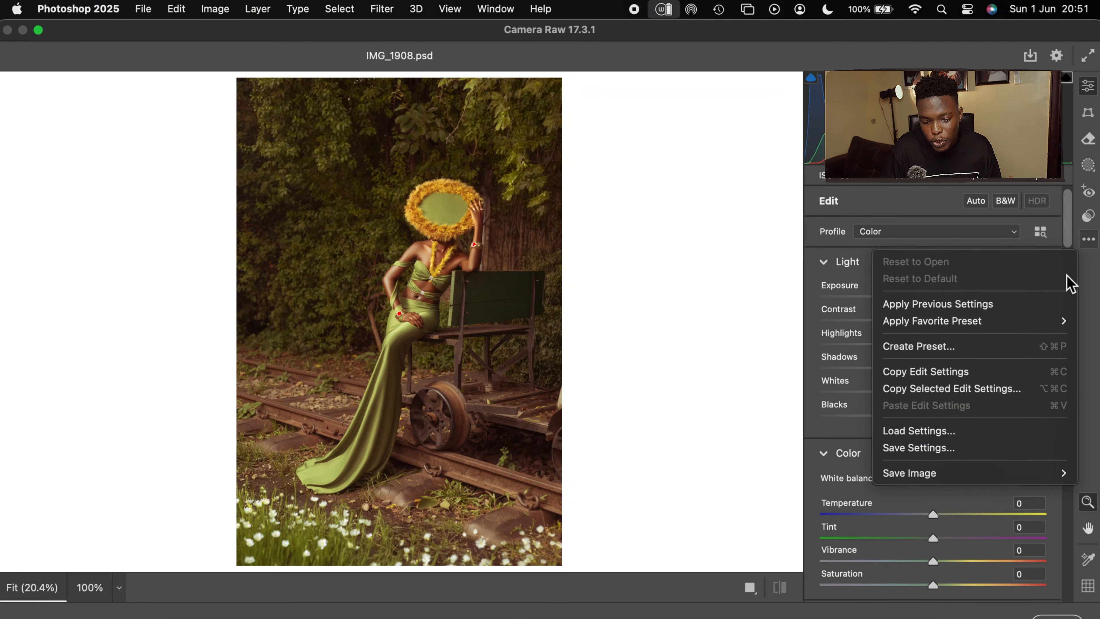
click(934, 434)
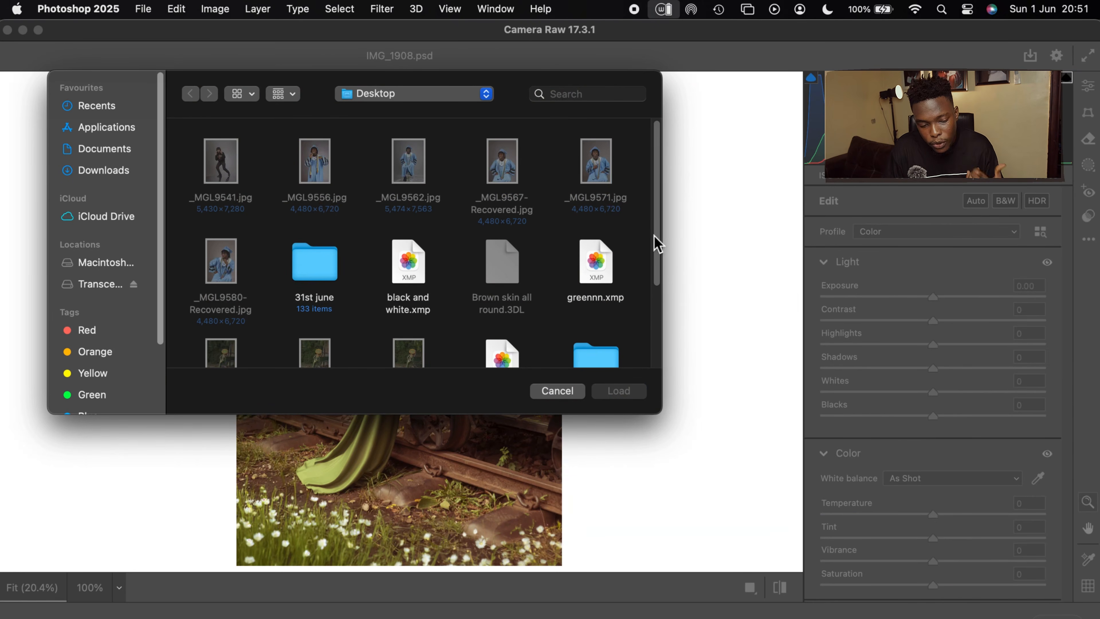
double_click(597, 264)
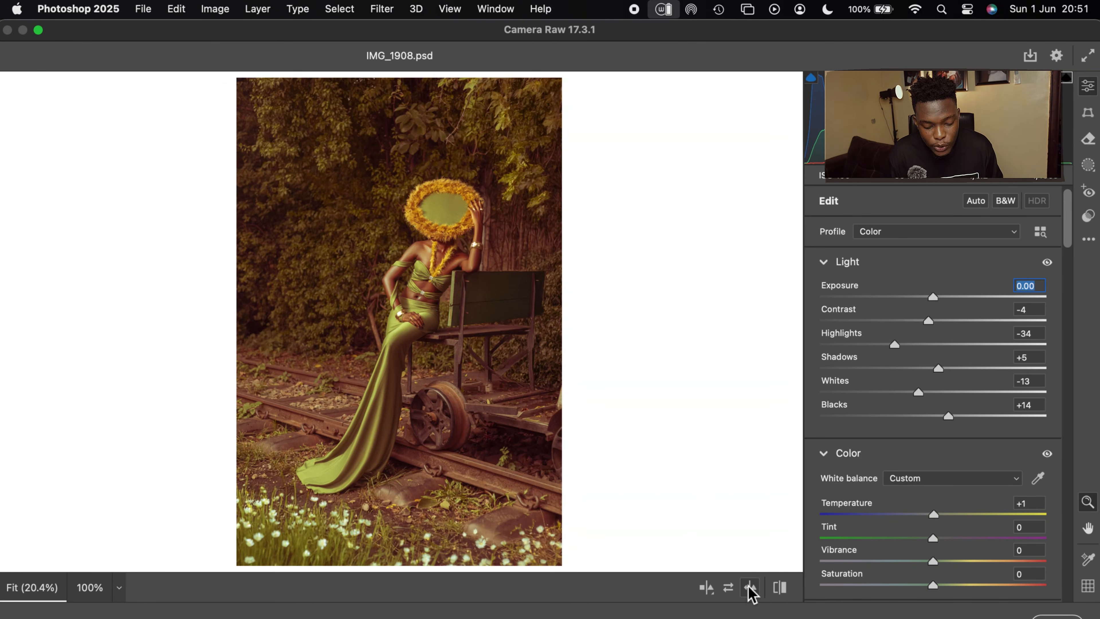
click(751, 590)
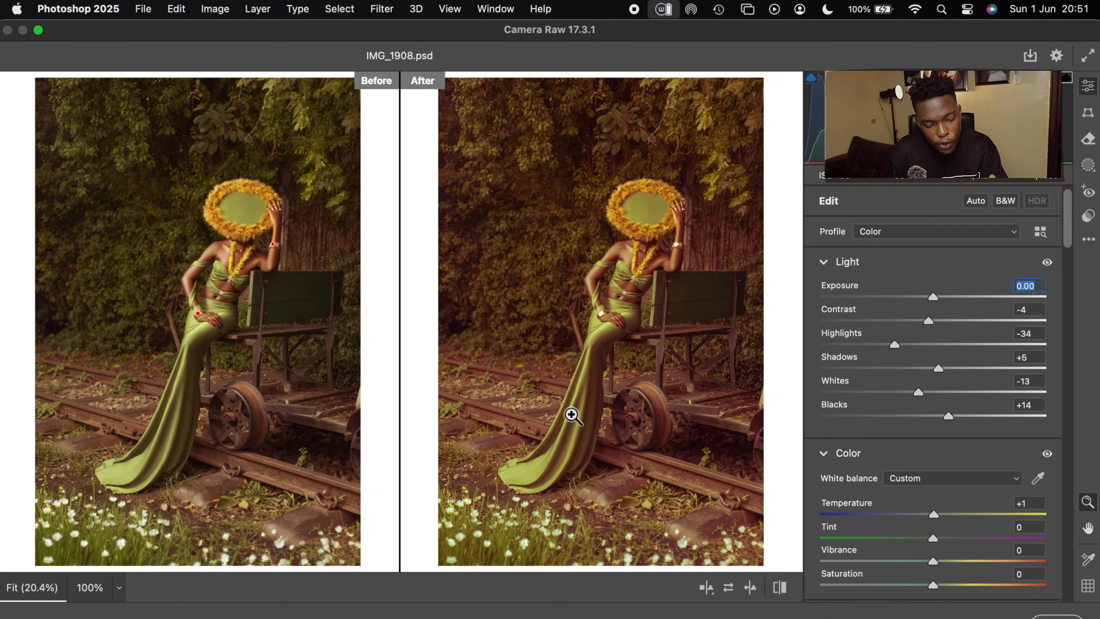
- Set the Blues saturation to 0 in the HSL Color Mixer and check the hue adjustments
scroll(1071, 242, down, 1)
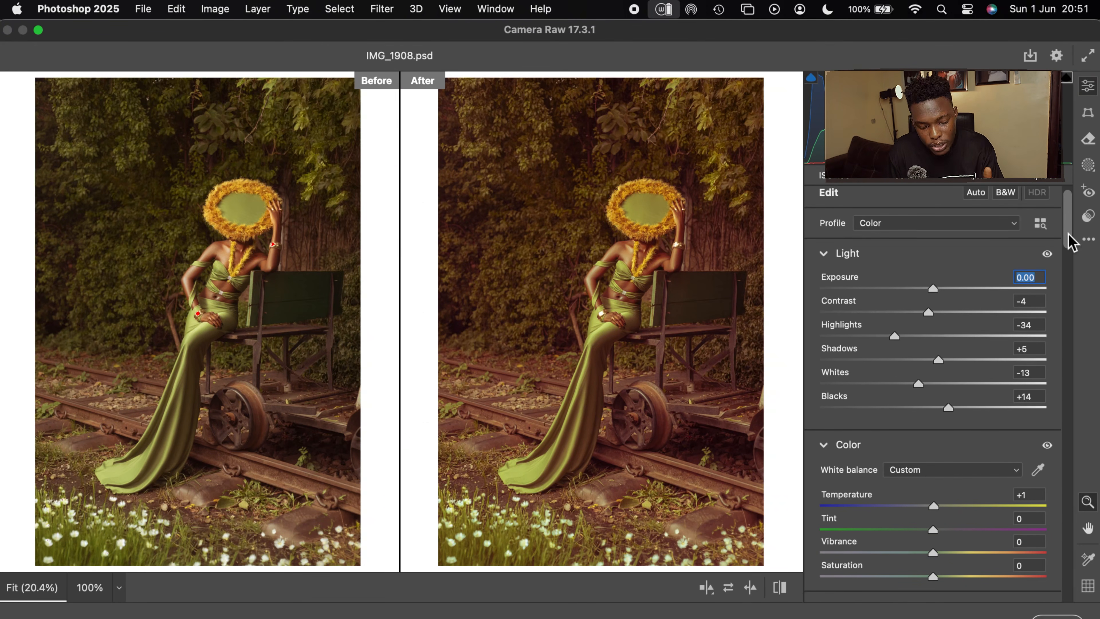
scroll(1069, 241, down, 5)
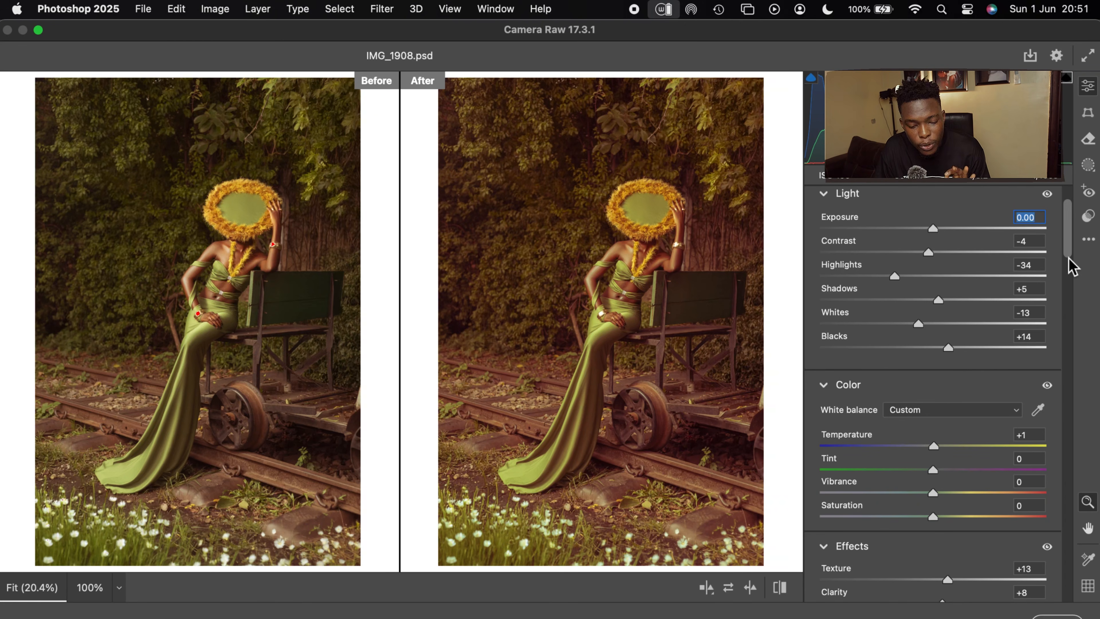
scroll(1071, 266, down, 5)
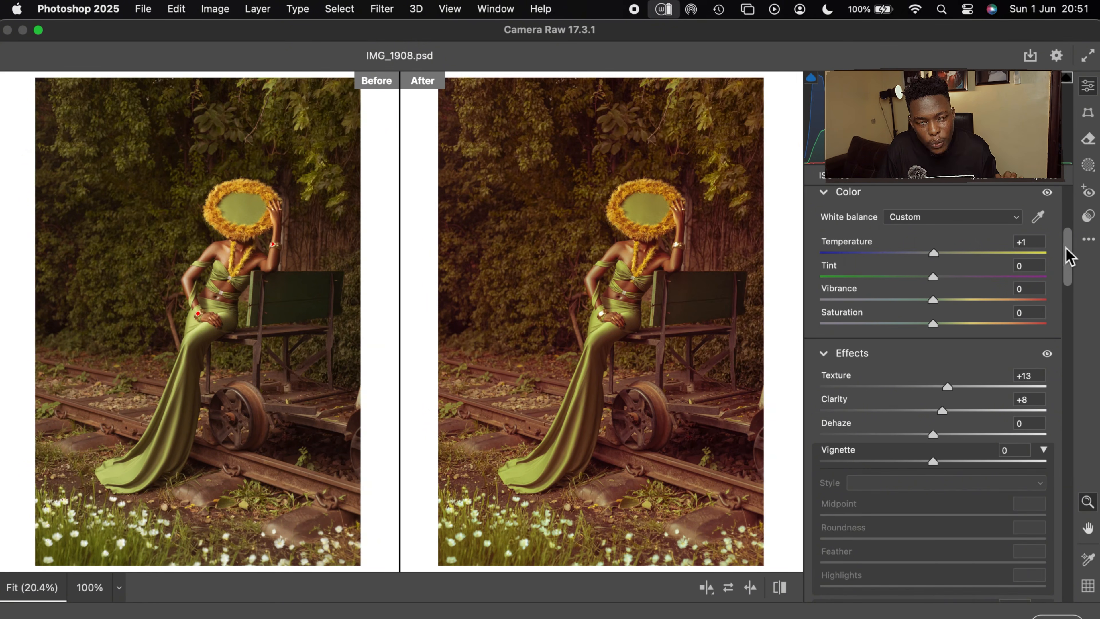
drag(1068, 257, 1046, 278)
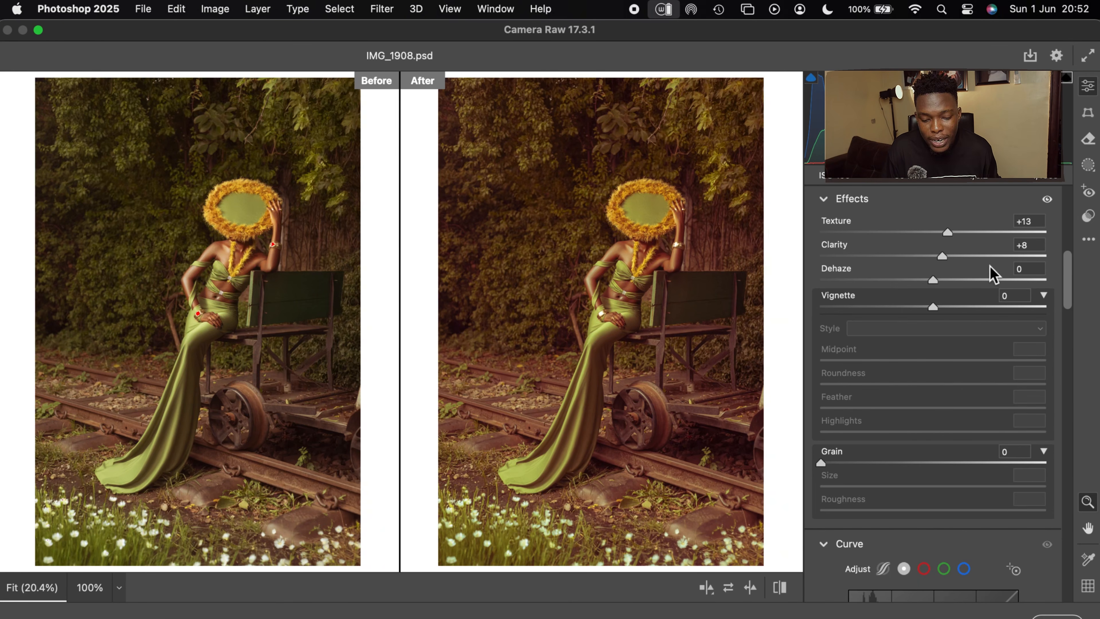
drag(1060, 272, 1053, 360)
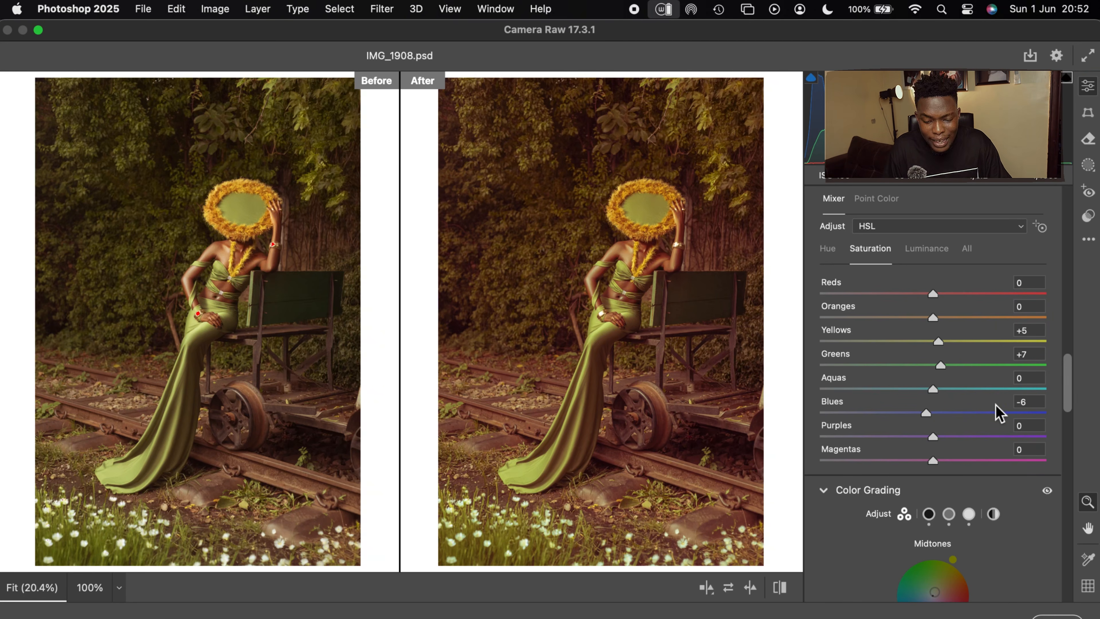
click(1025, 402)
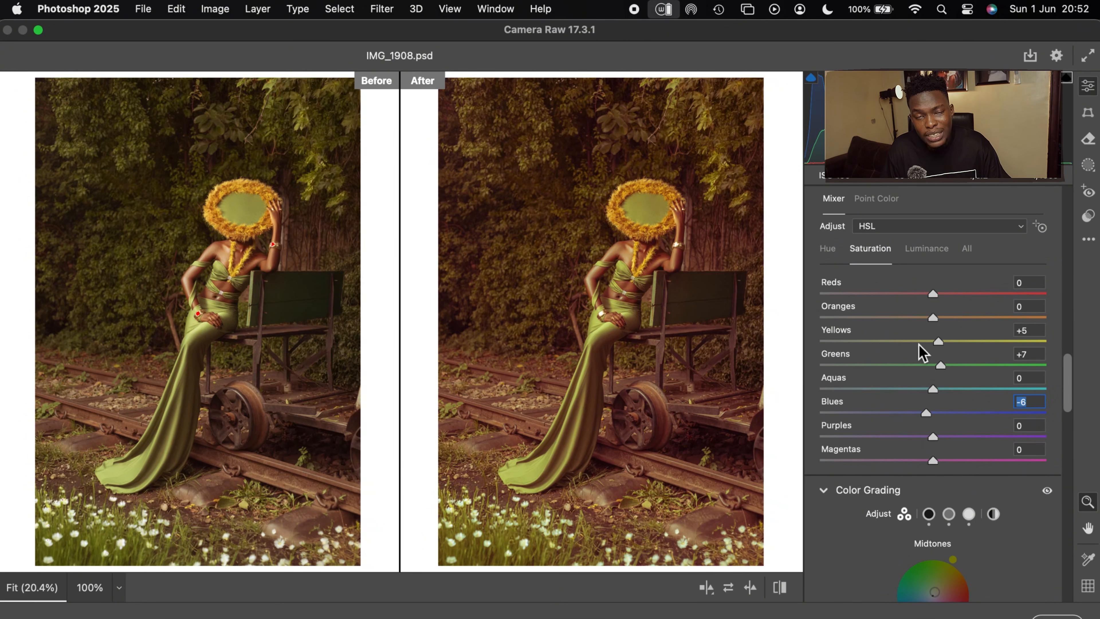
text(0)
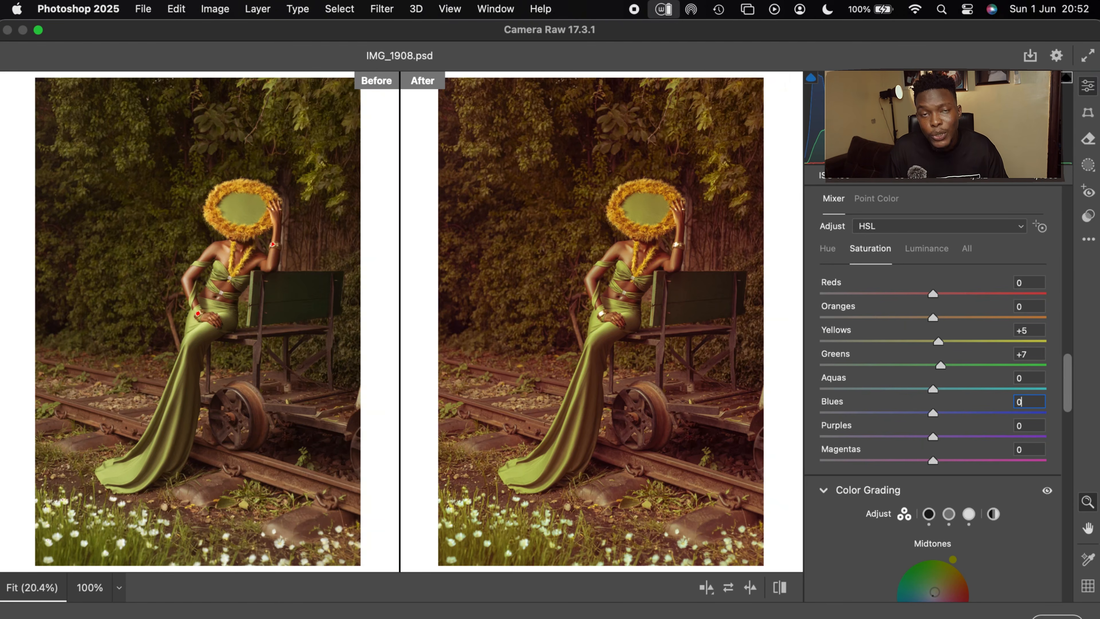
click(828, 249)
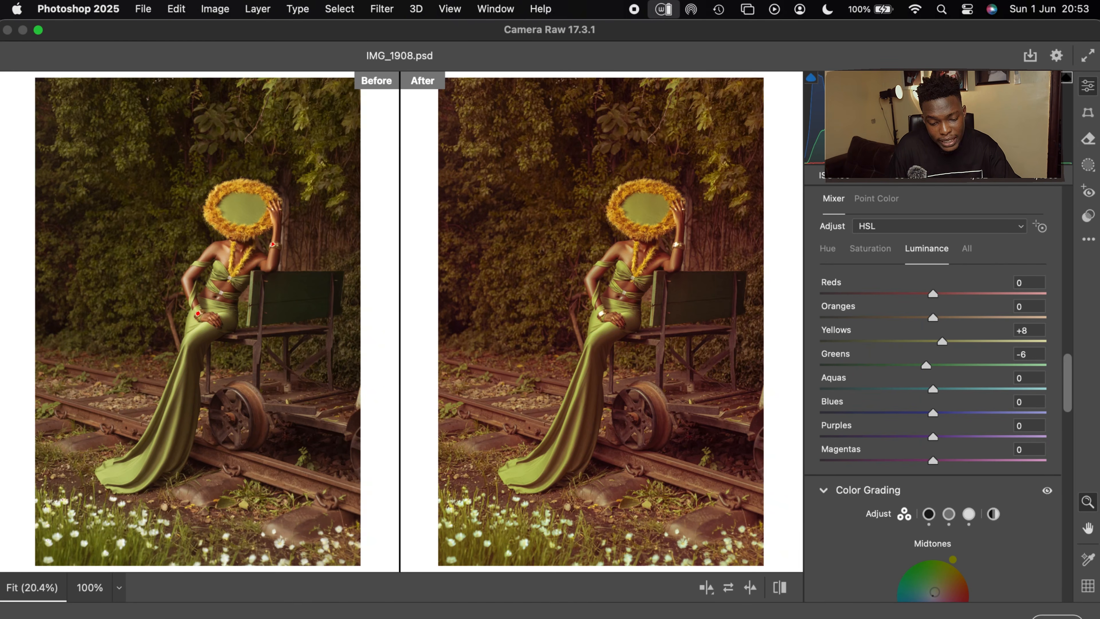
- Reduce the green Color Grading tint of the highlights to hue 98, saturation 18, and shift the midtones slightly toward orange-yellow
scroll(931, 390, down, 10)
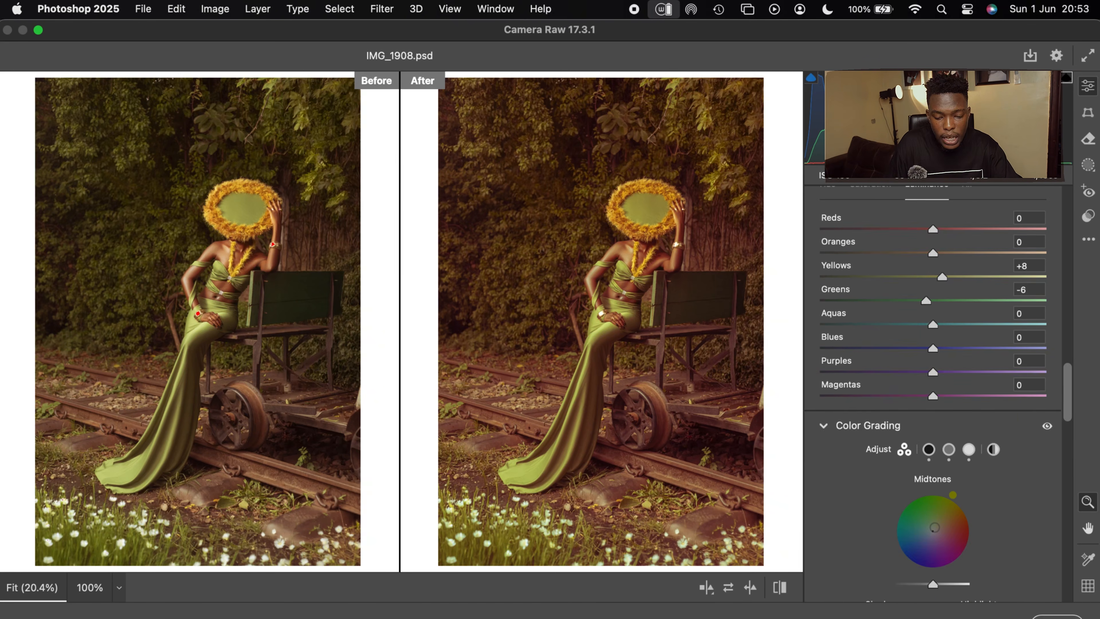
scroll(931, 390, up, 2)
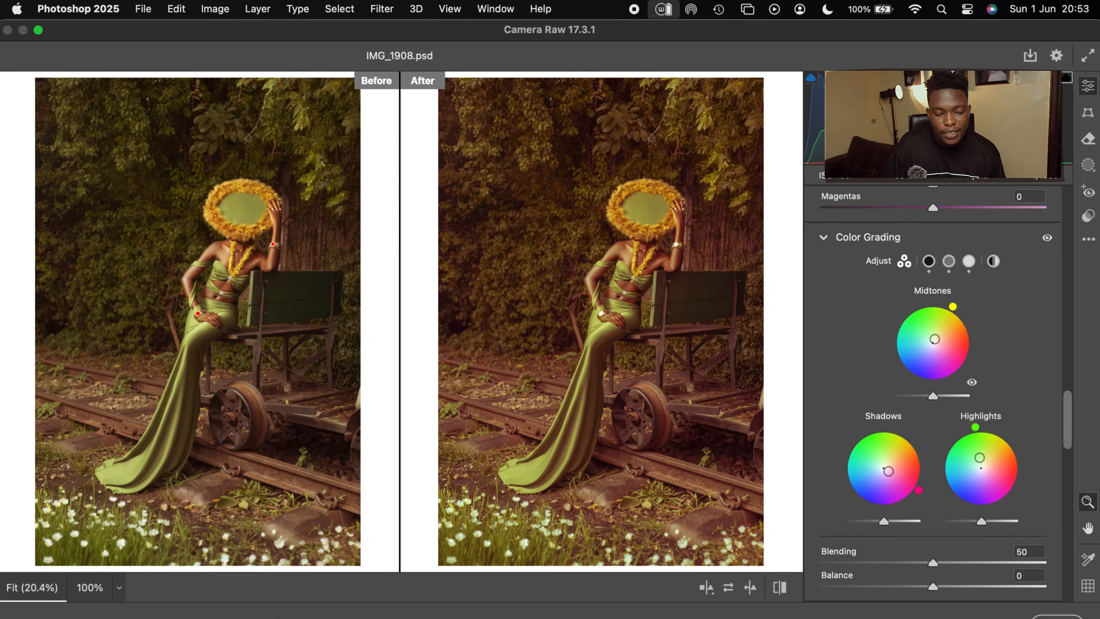
key(super+equal)
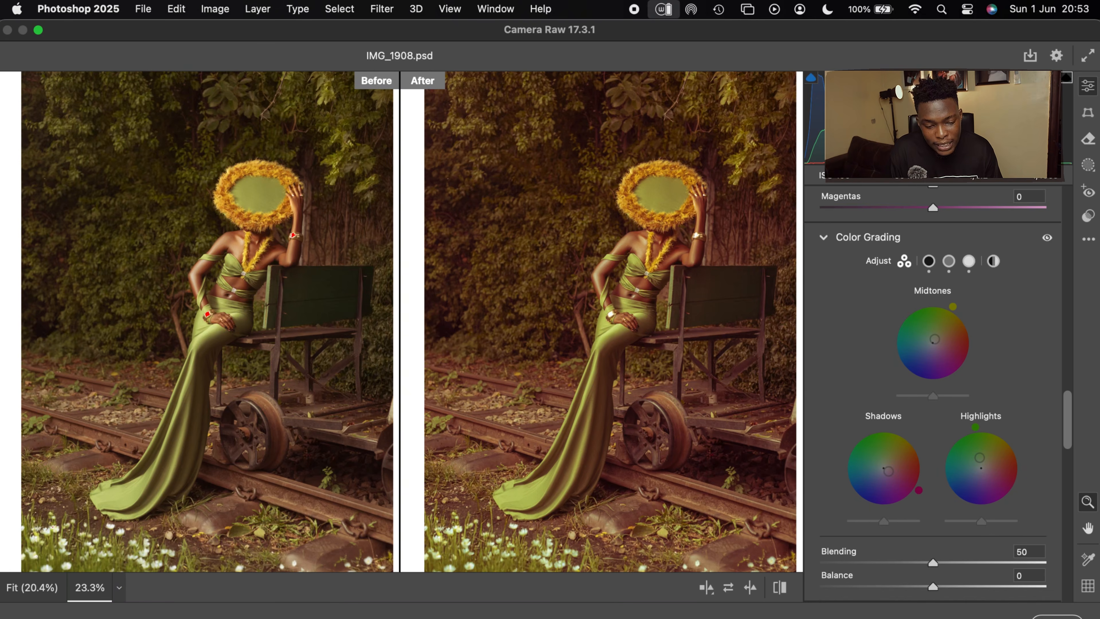
scroll(688, 243, up, 6)
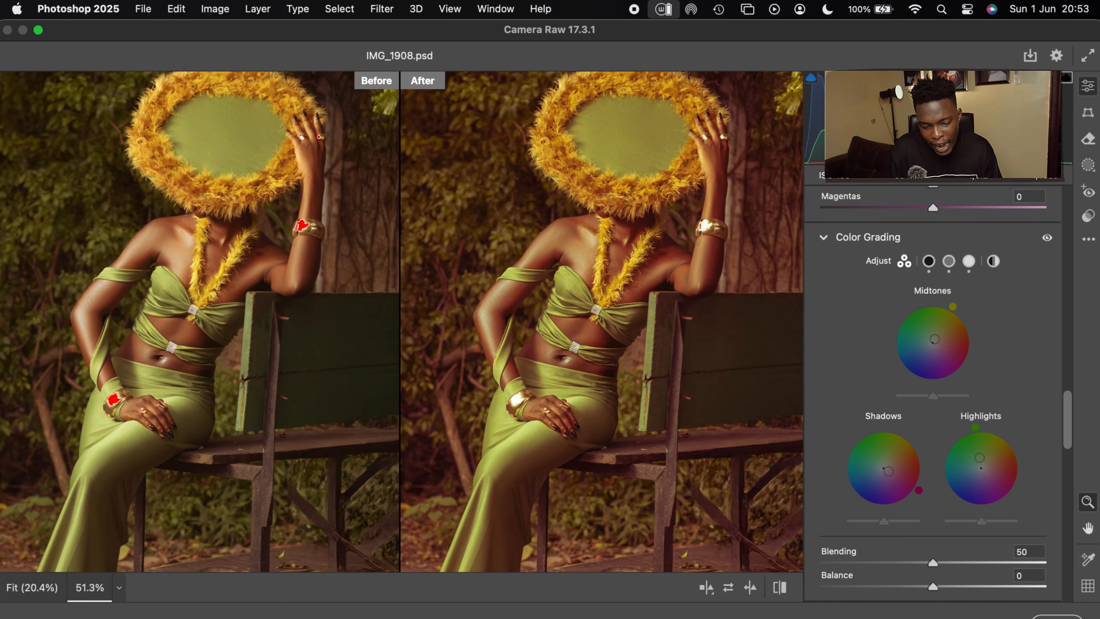
scroll(436, 319, down, 5)
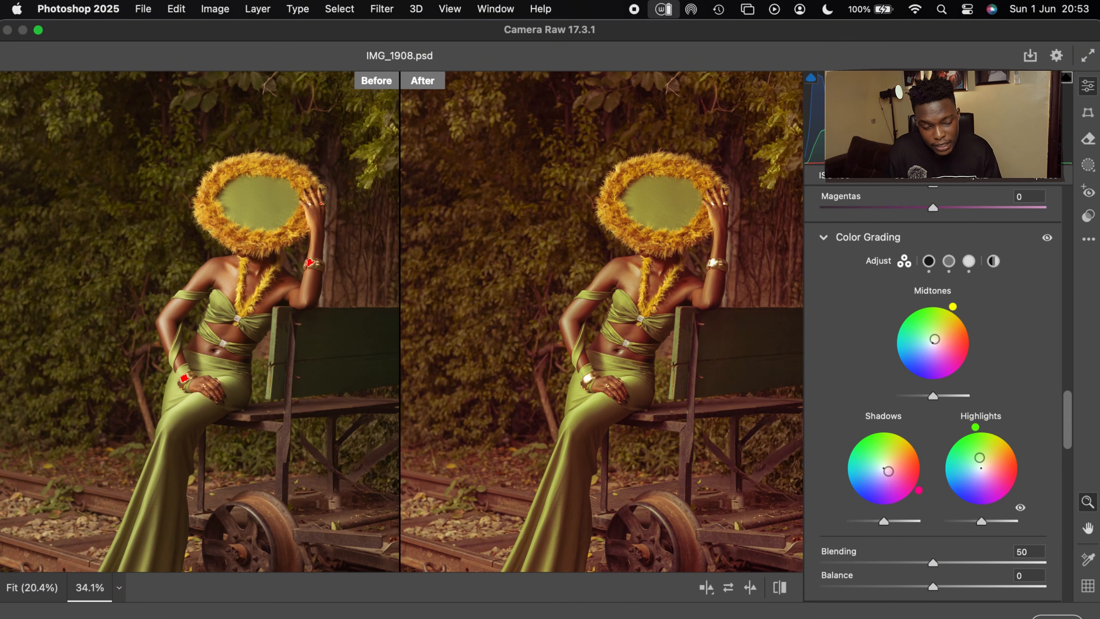
drag(980, 457, 981, 462)
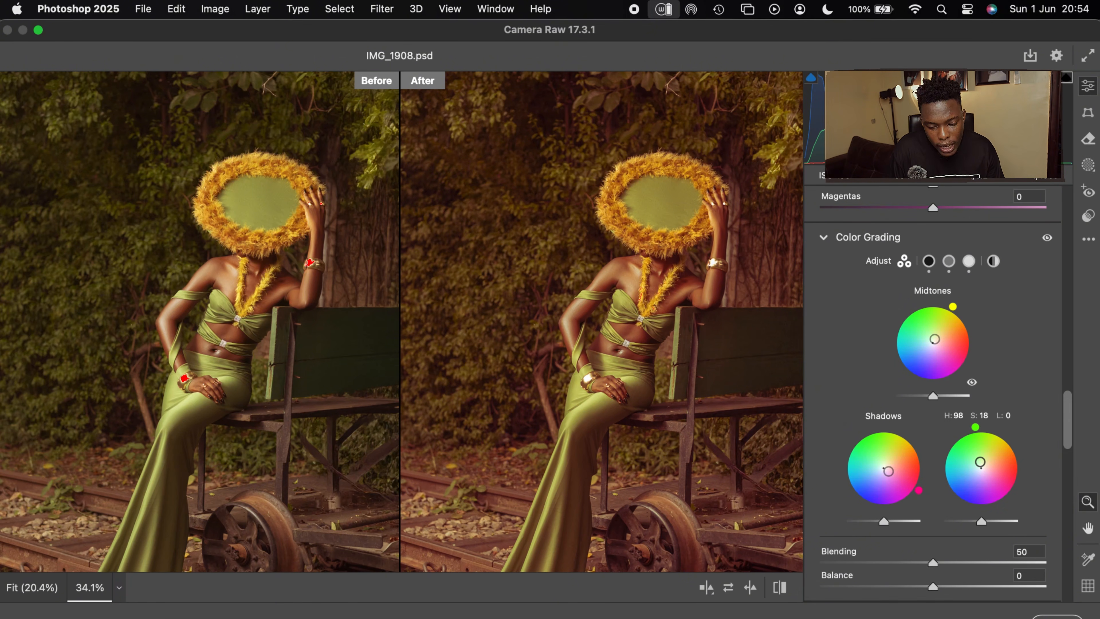
drag(935, 339, 936, 338)
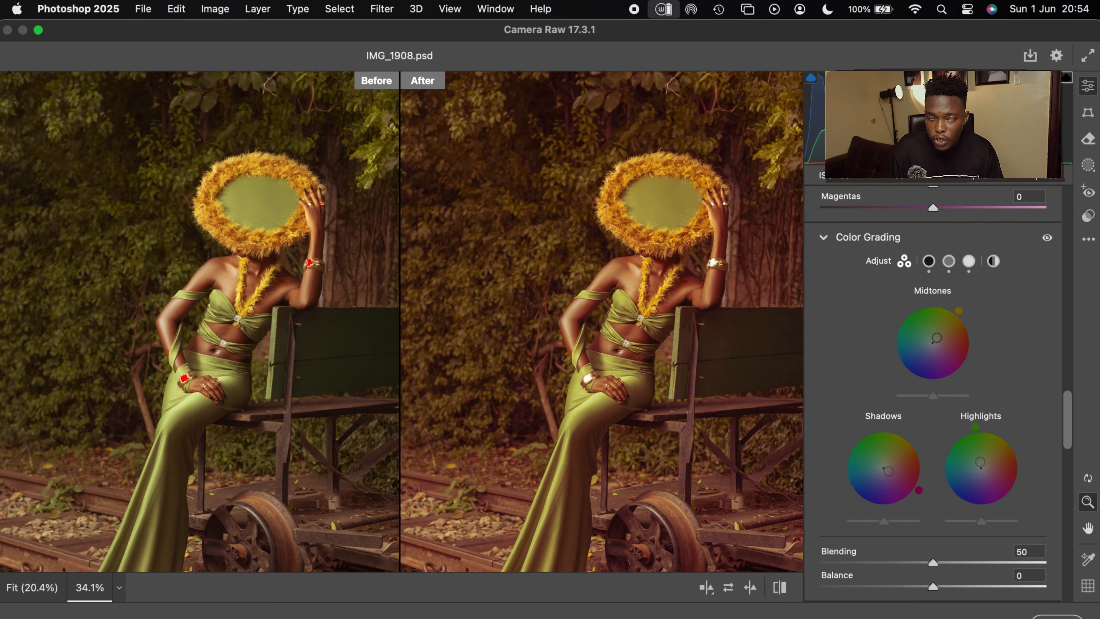
- Set the Color Grading blending to 42, review the remaining Detail and Lens Blur settings, and apply the Camera Raw Filter
scroll(401, 321, down, 5)
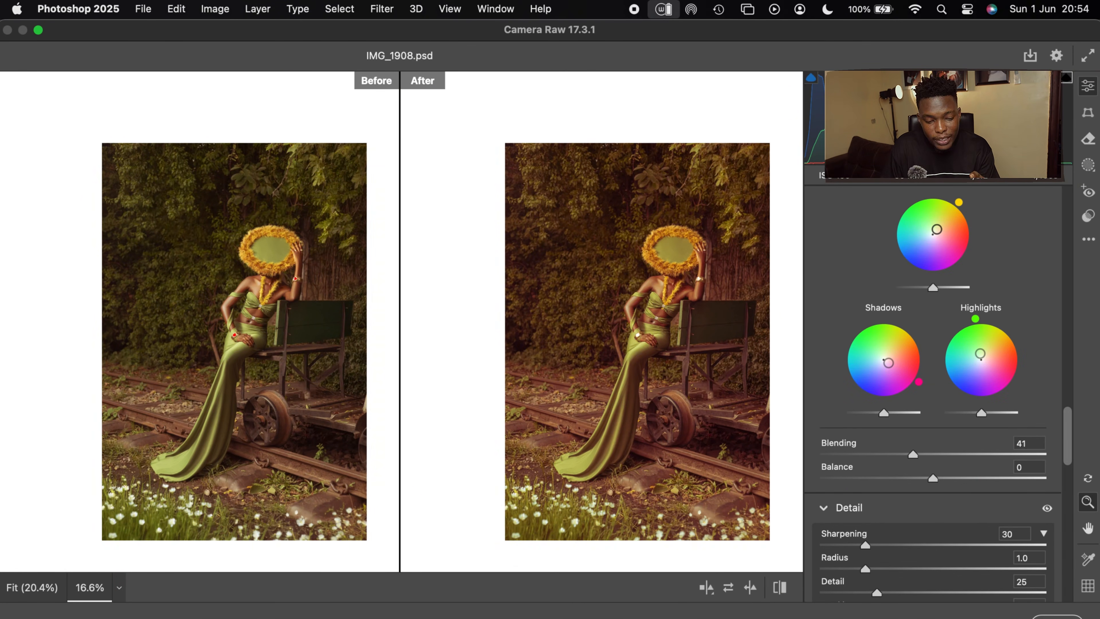
drag(913, 454, 915, 454)
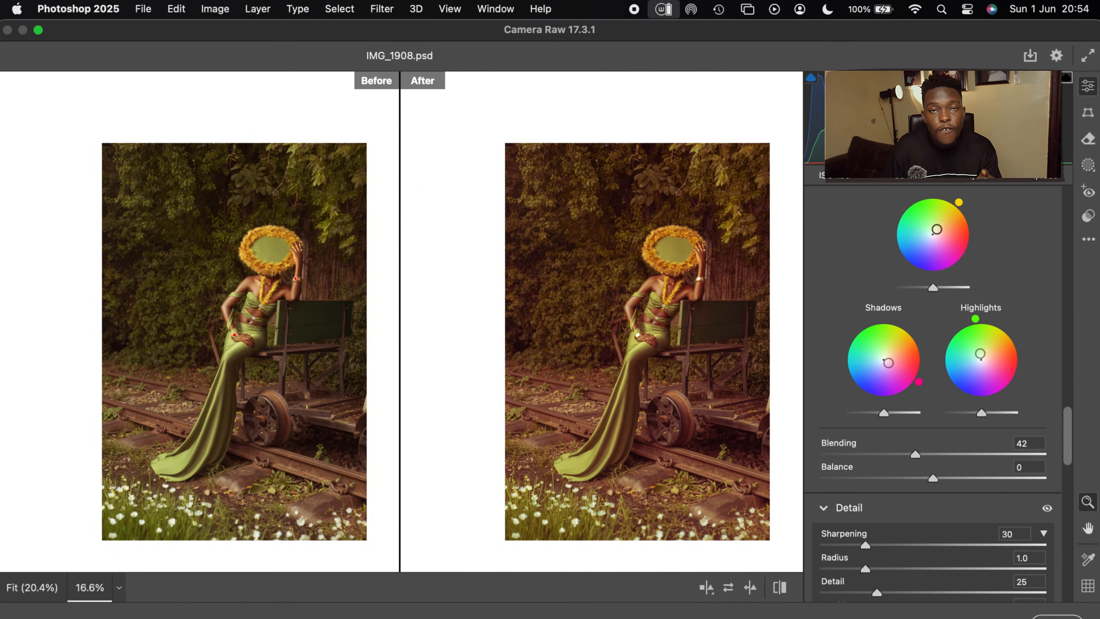
scroll(931, 390, down, 3)
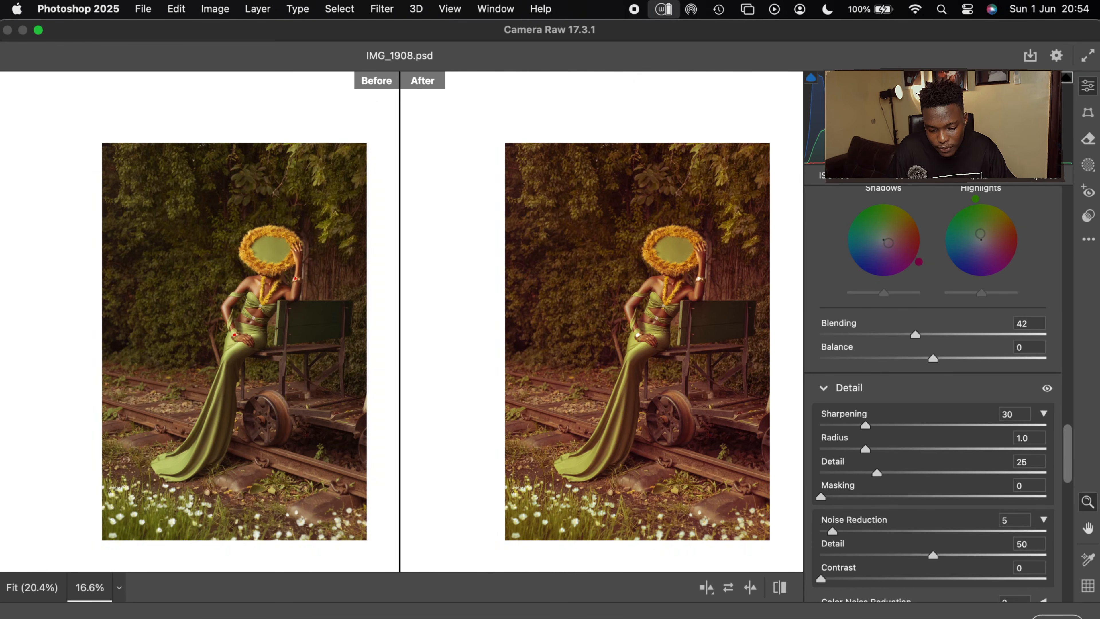
scroll(931, 390, down, 2)
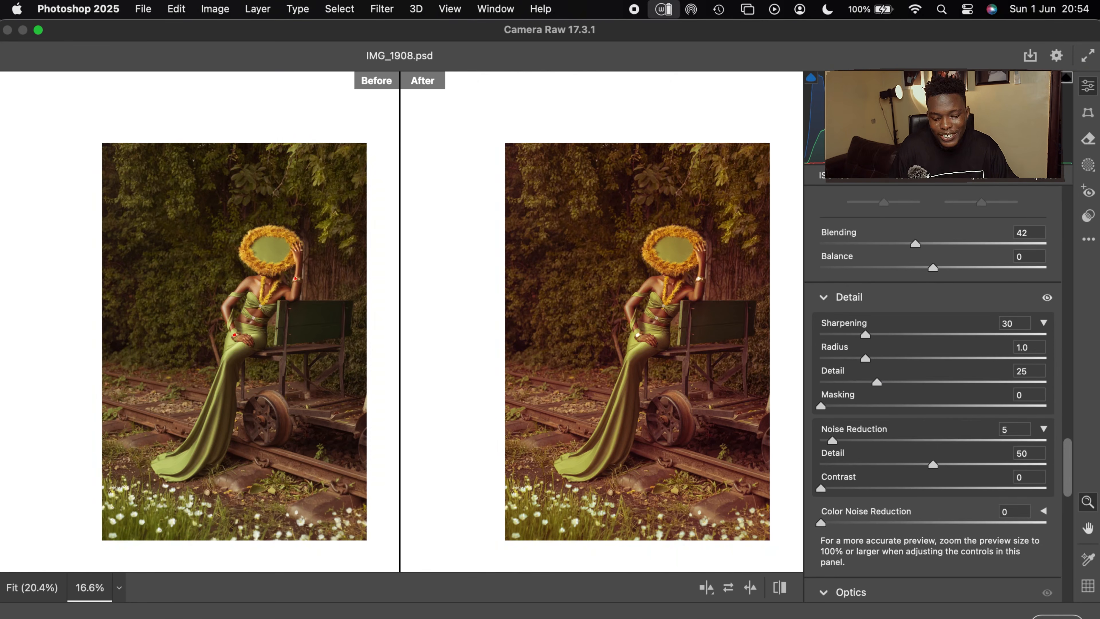
scroll(932, 390, down, 10)
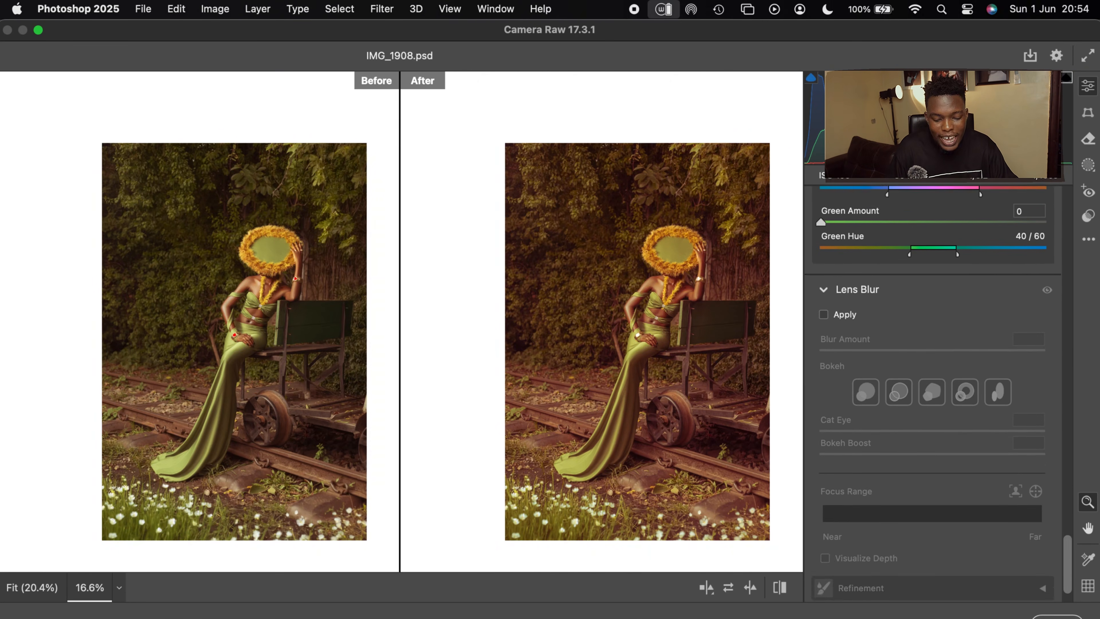
scroll(931, 390, up, 10)
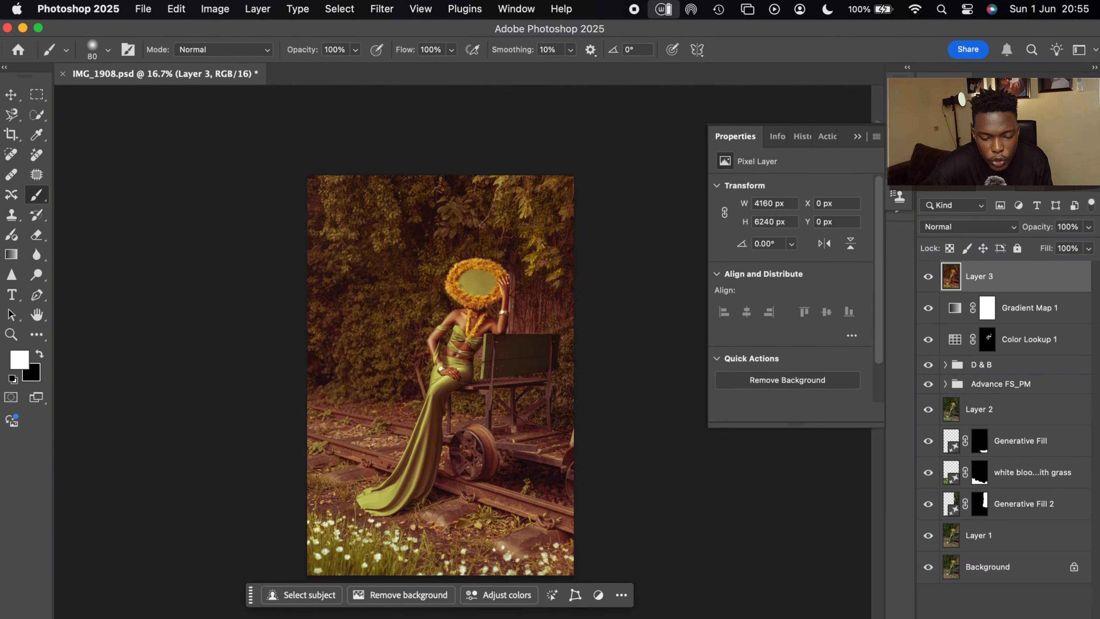
- Lower the opacity of the Camera Raw-graded Layer 3, trying 55% and settling on 45%, and inspect the subject up close
click(1088, 248)
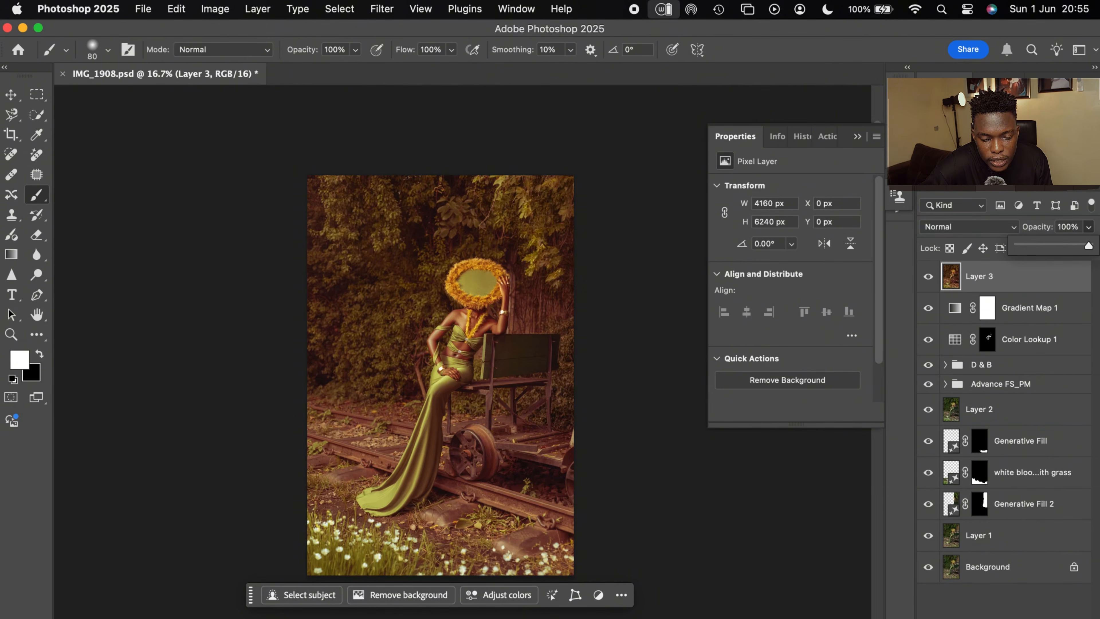
drag(1088, 246, 1057, 246)
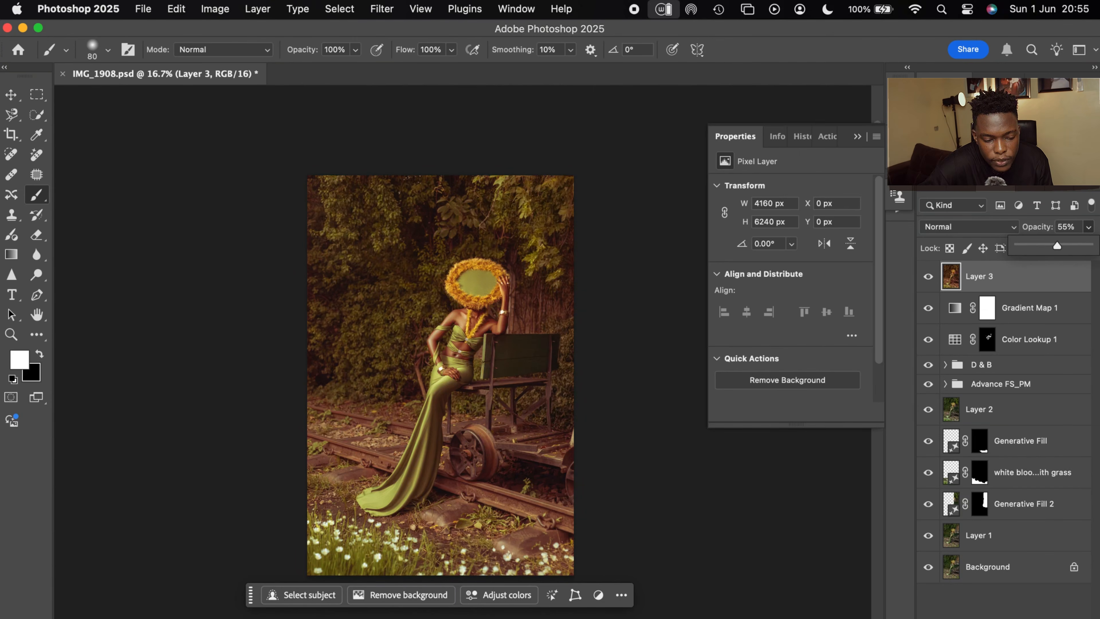
drag(1057, 246, 1066, 246)
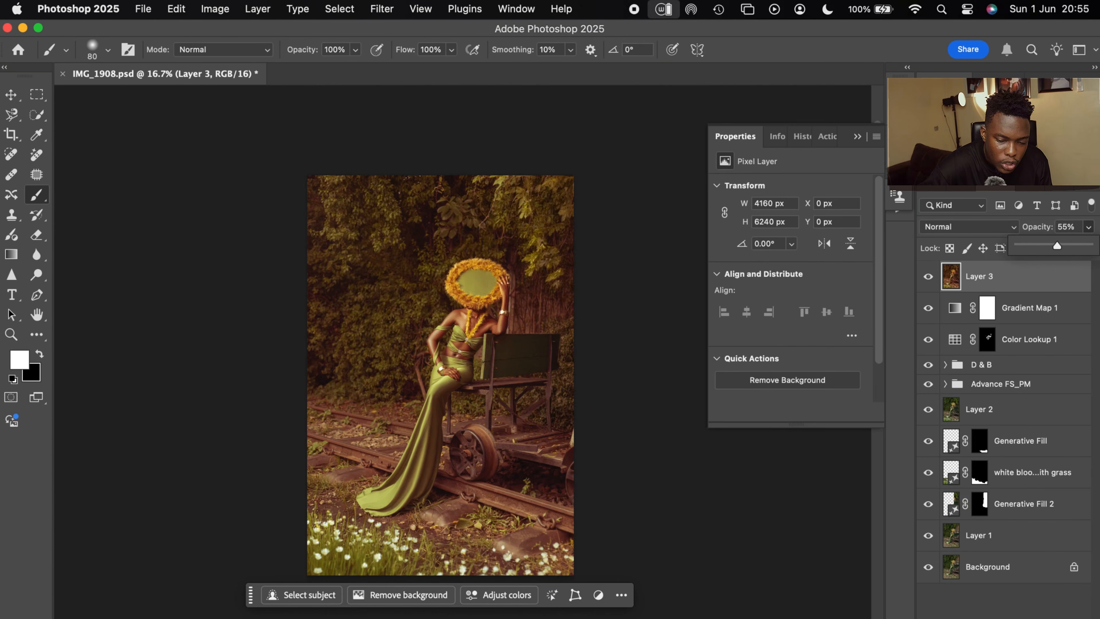
drag(1056, 246, 1050, 246)
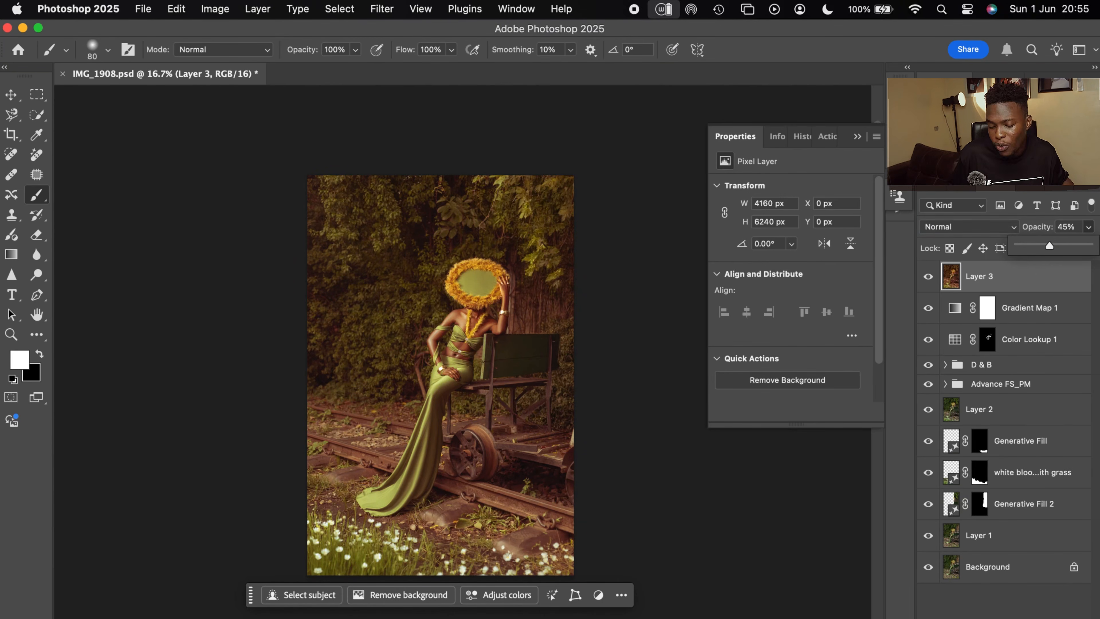
key(super+equal)
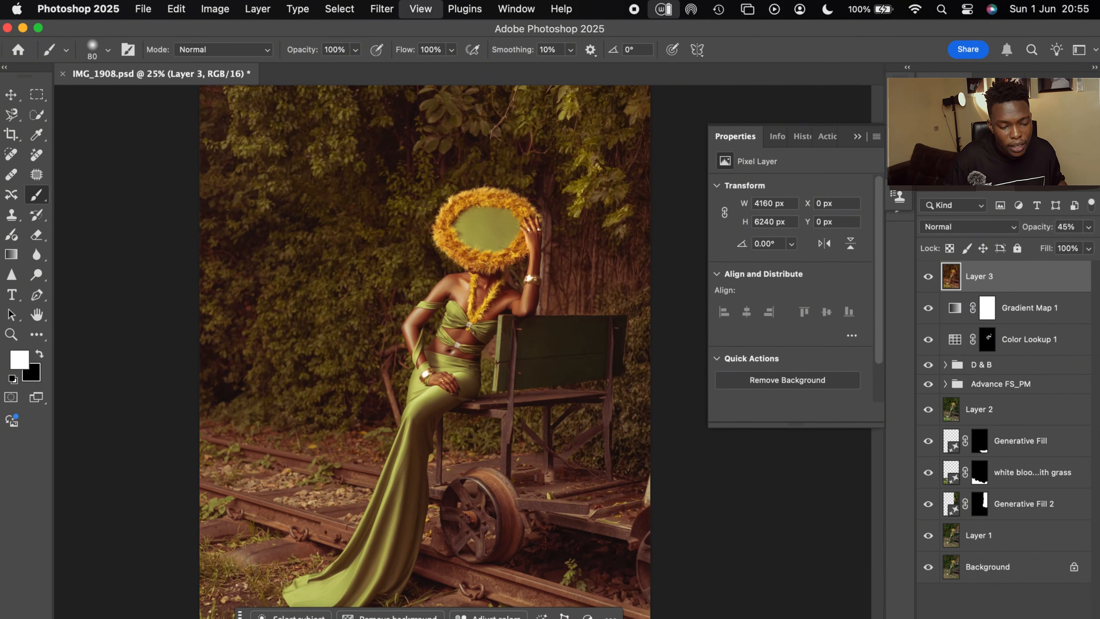
key(super+equal)
key(super+equal)
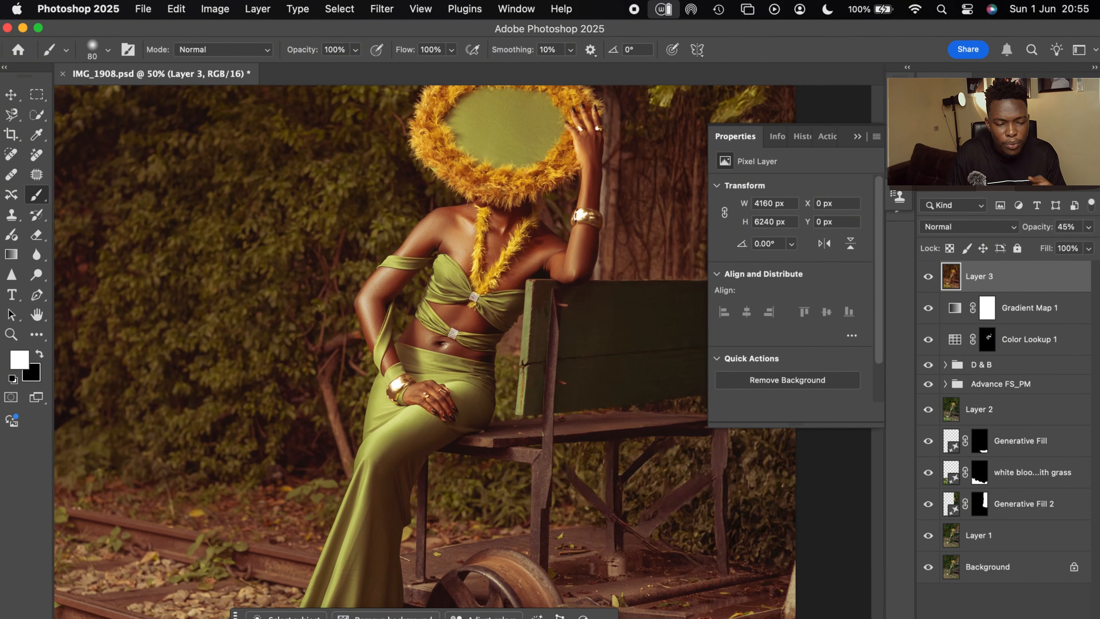
scroll(425, 346, up, 3)
scroll(424, 347, right, 2)
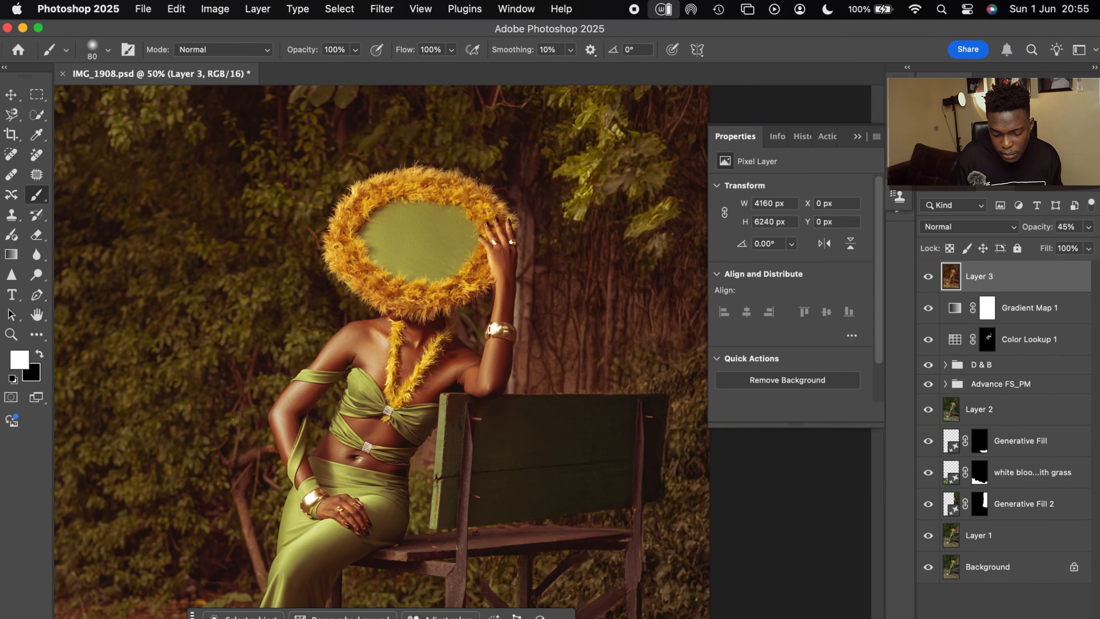
- Add a white (ffffff) Solid Color fill layer above Layer 3 and select its layer mask
click(1004, 617)
click(1019, 413)
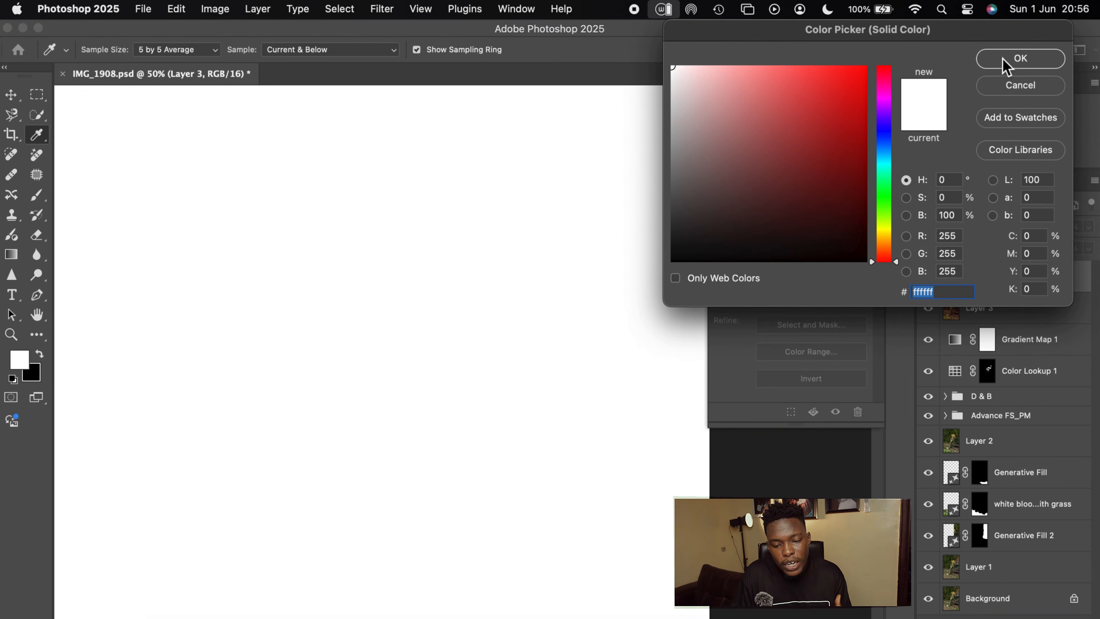
click(1006, 60)
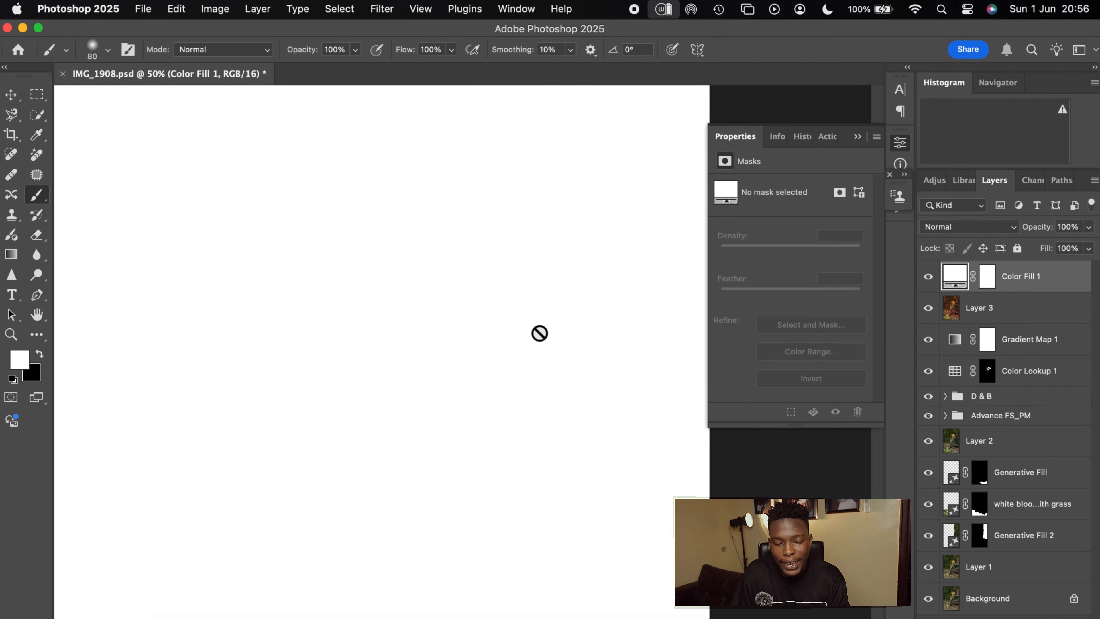
click(991, 277)
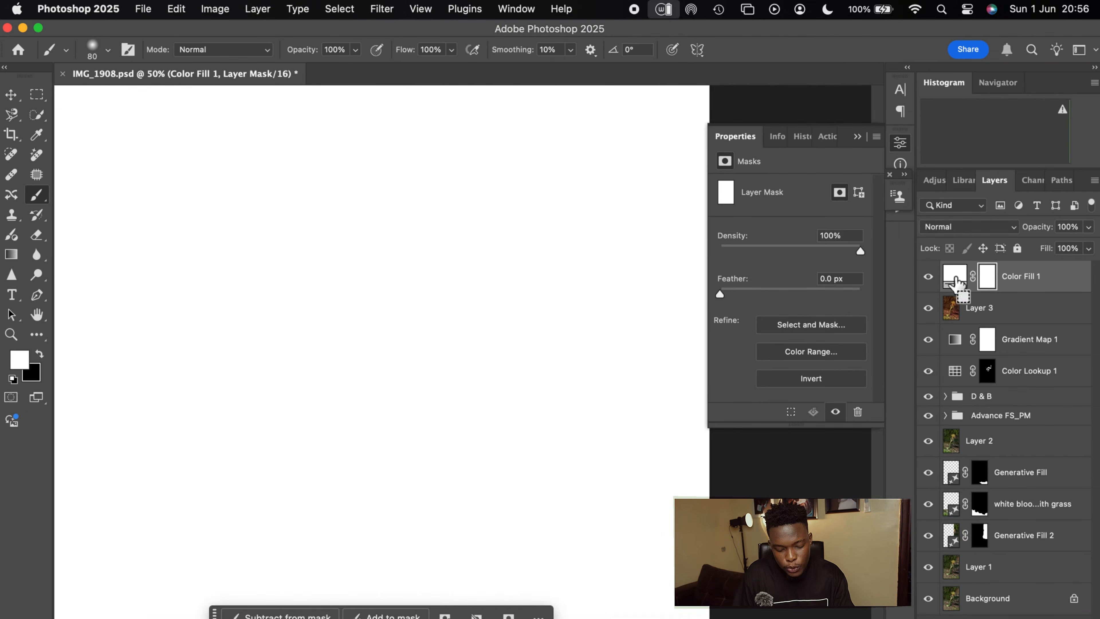
- Invert the Color Fill 1 layer mask to black and change the fill to orange edad43, sampled from the yellow mirror frame and lightened
key(super+i)
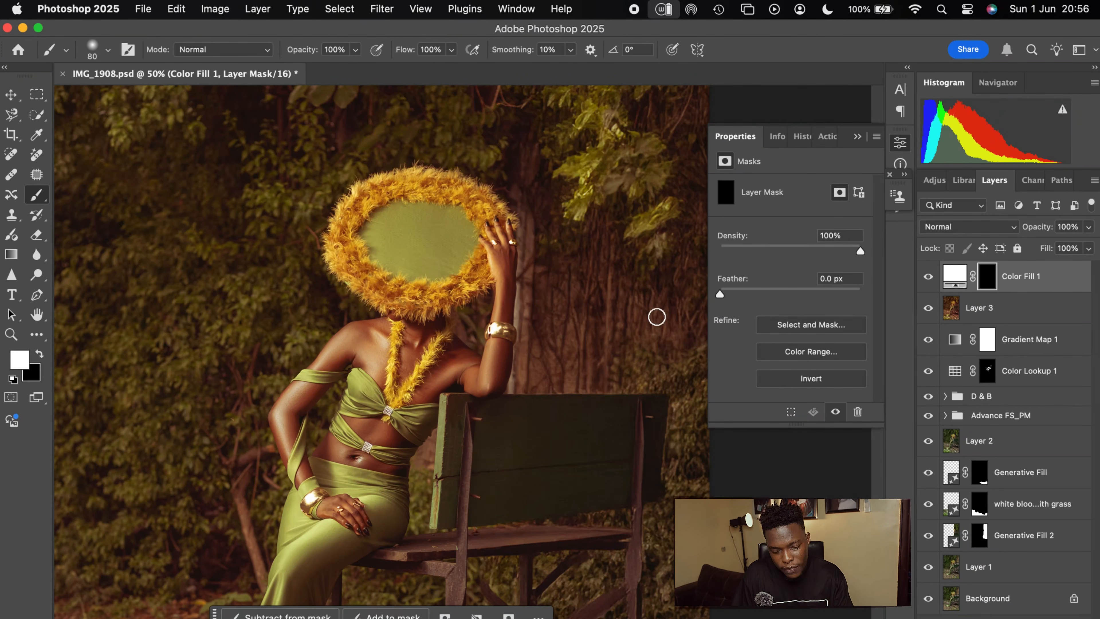
key(super+minus)
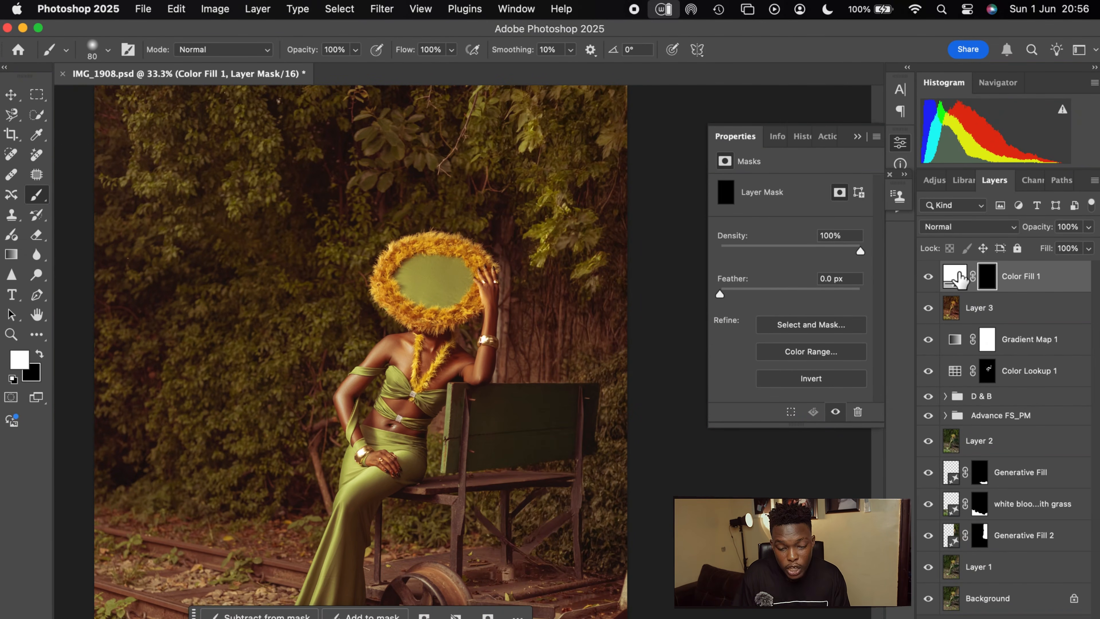
double_click(959, 279)
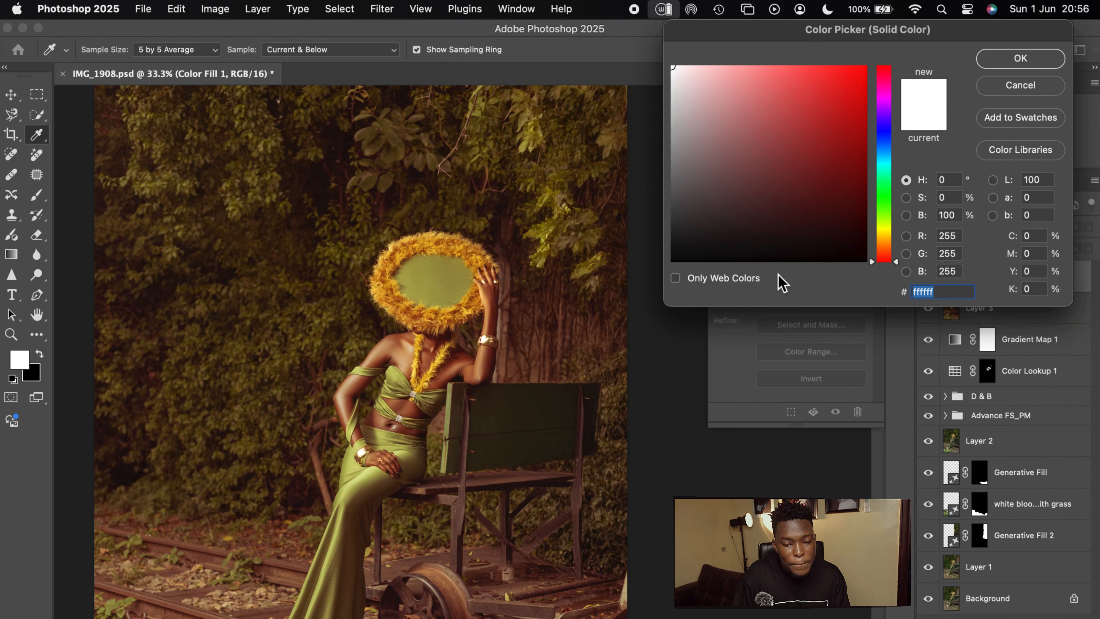
click(388, 298)
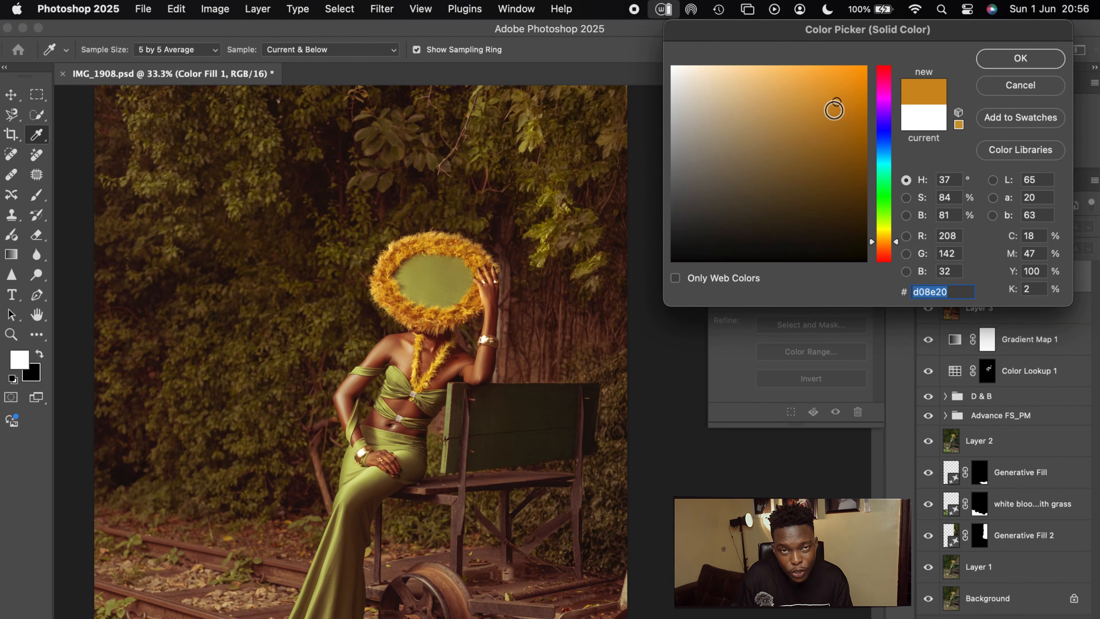
drag(834, 110, 811, 81)
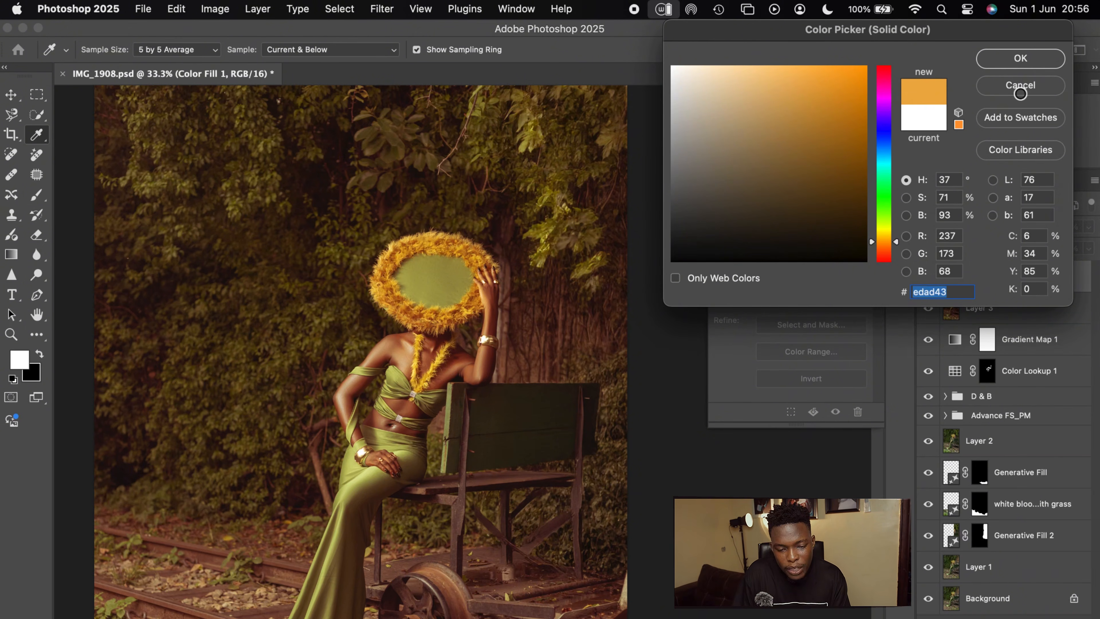
click(1016, 61)
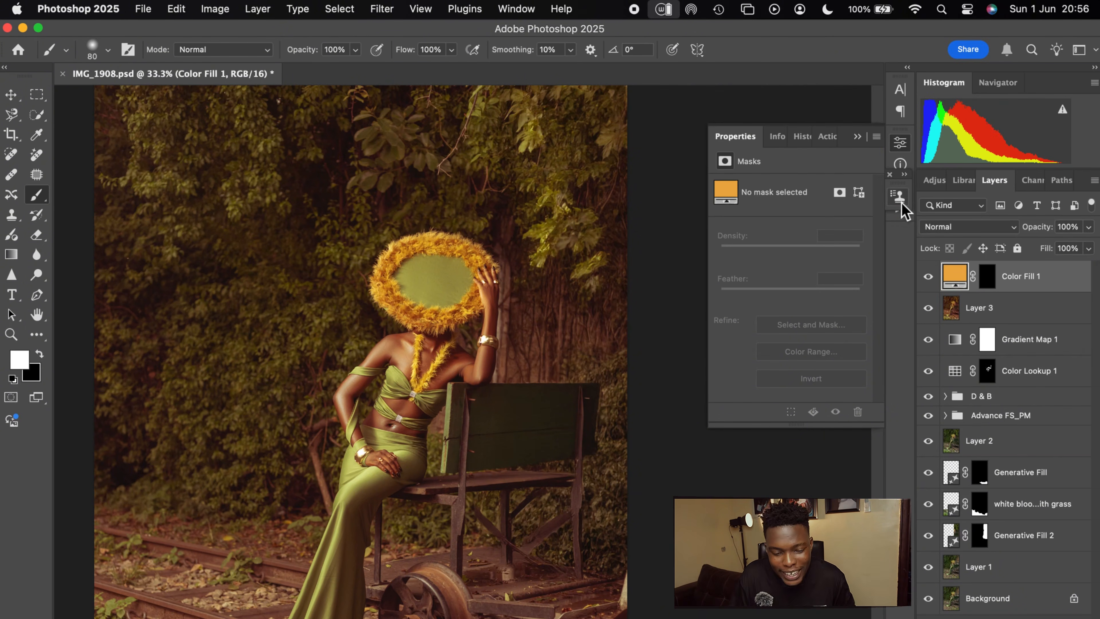
- Set the blend mode of Color Fill 1 to Soft Light and select its layer mask
click(951, 228)
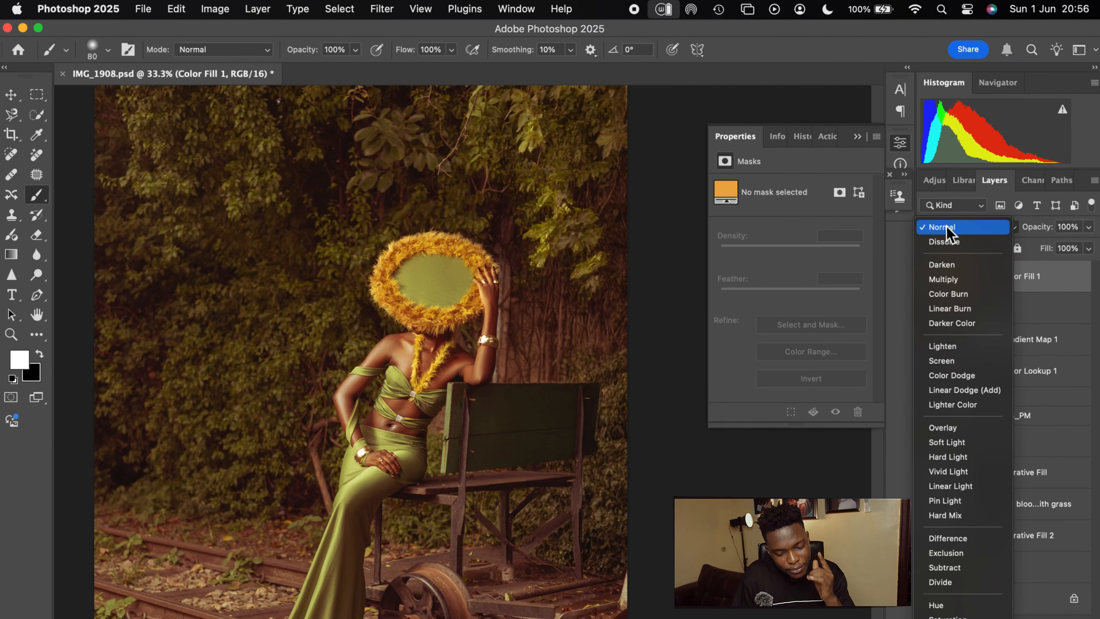
click(964, 445)
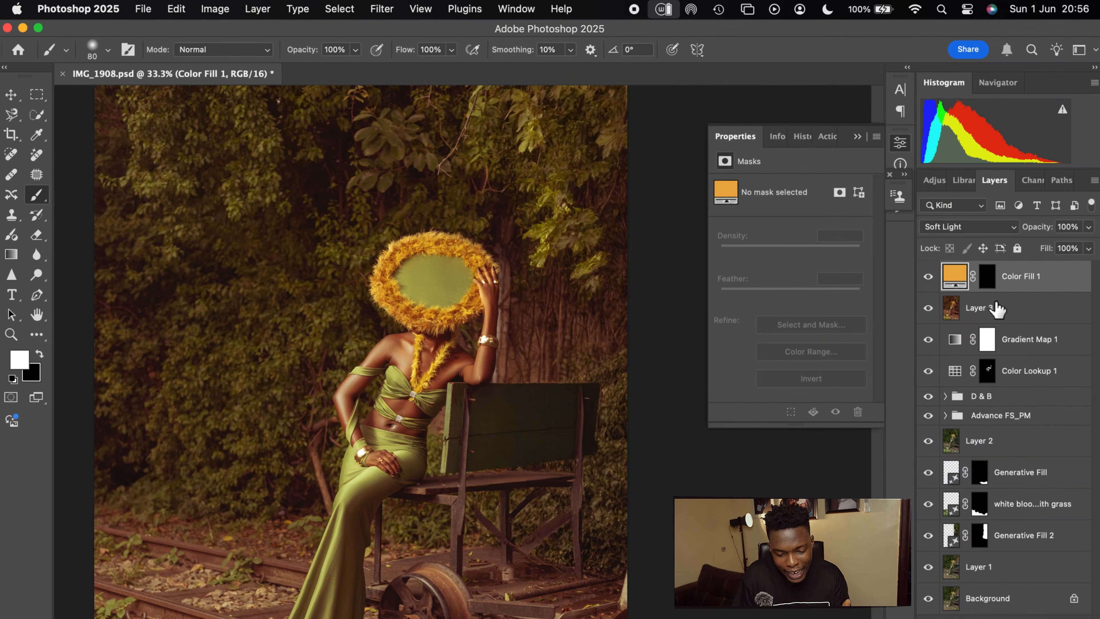
click(989, 282)
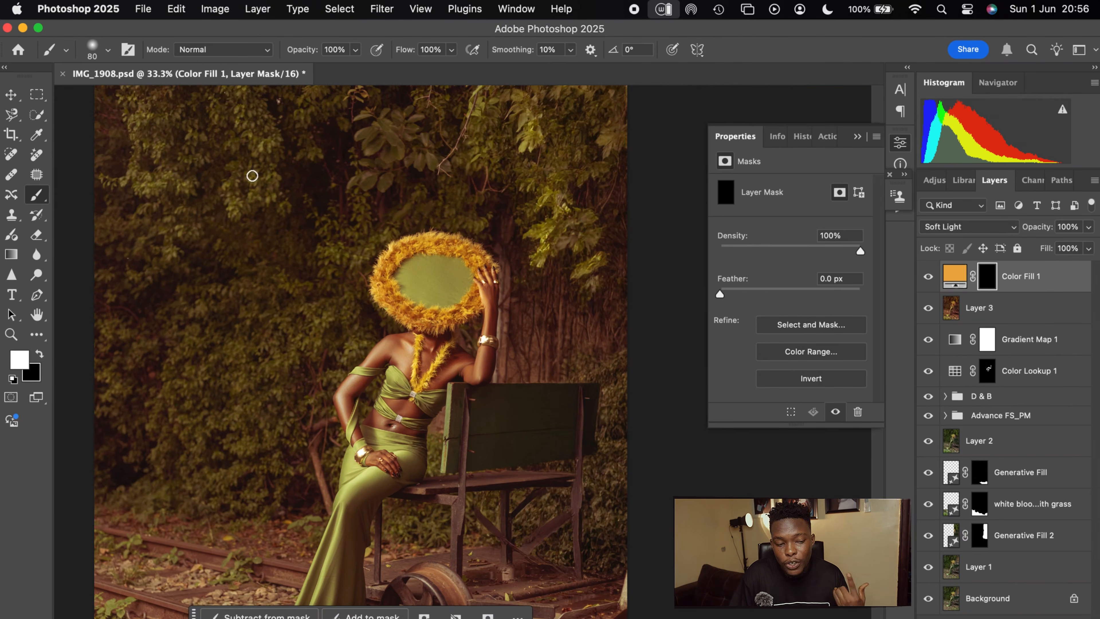
- Paint white on the mask over the furry yellow mirror frame and the matching neck straps, adjusting the brush size to fit
key(super+plus)
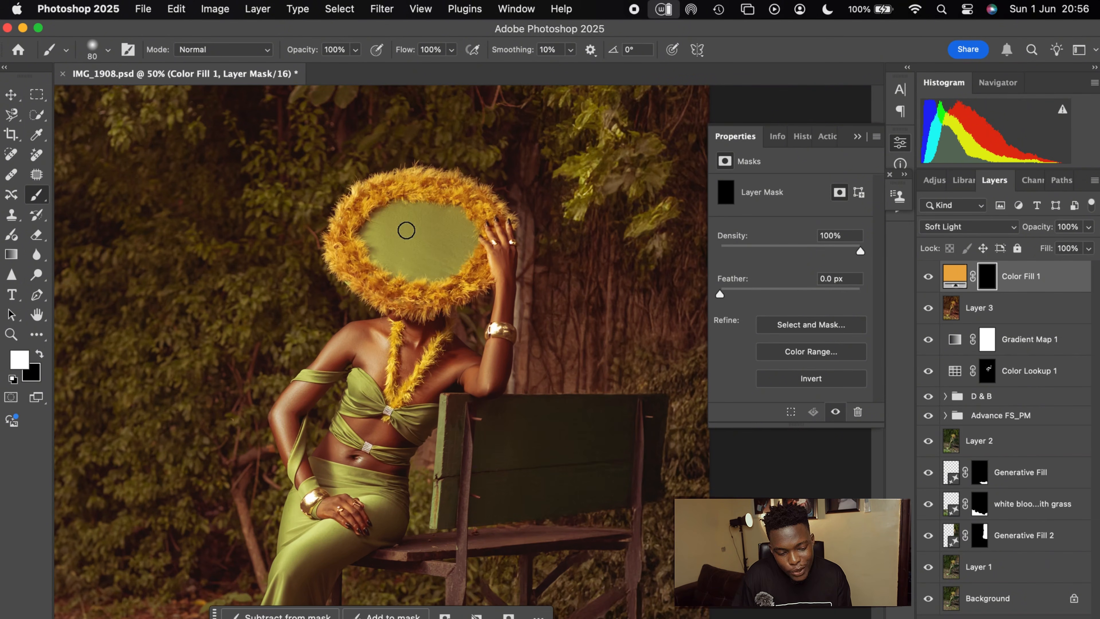
key(bracketright)
key(bracketright)
mouse_move(384, 193)
mouse_down()
mouse_move(379, 287)
mouse_move(362, 219)
mouse_move(463, 188)
mouse_up()
key(bracketleft)
key(bracketleft)
key(bracketleft)
key(super+minus)
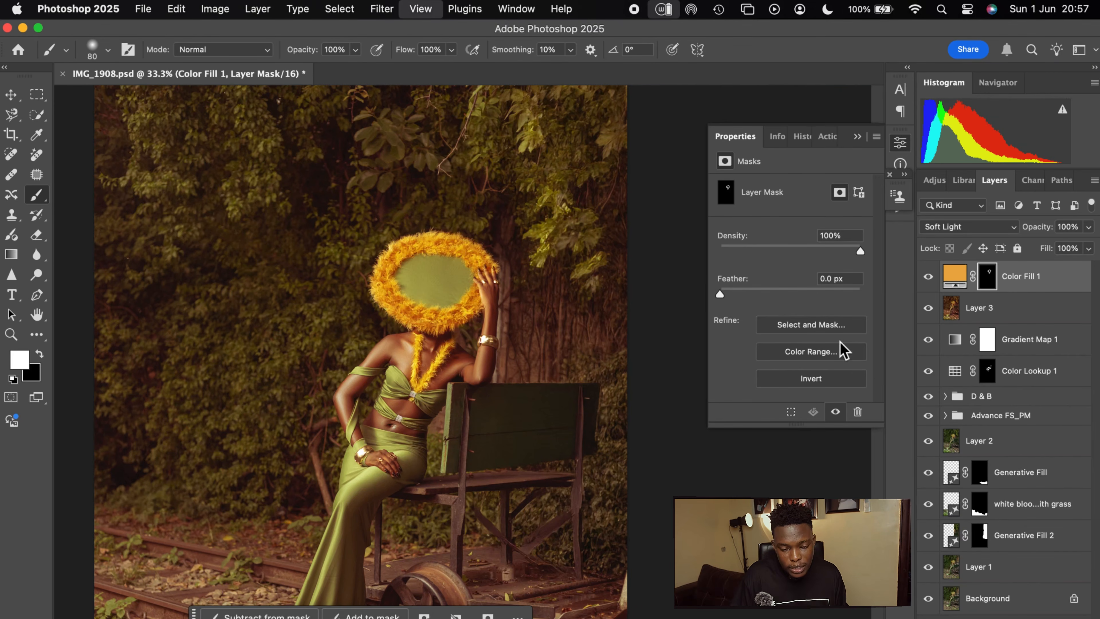
- Fine-tune the opacity of the Color Fill 1 layer while viewing the whole portrait
key(super+minus)
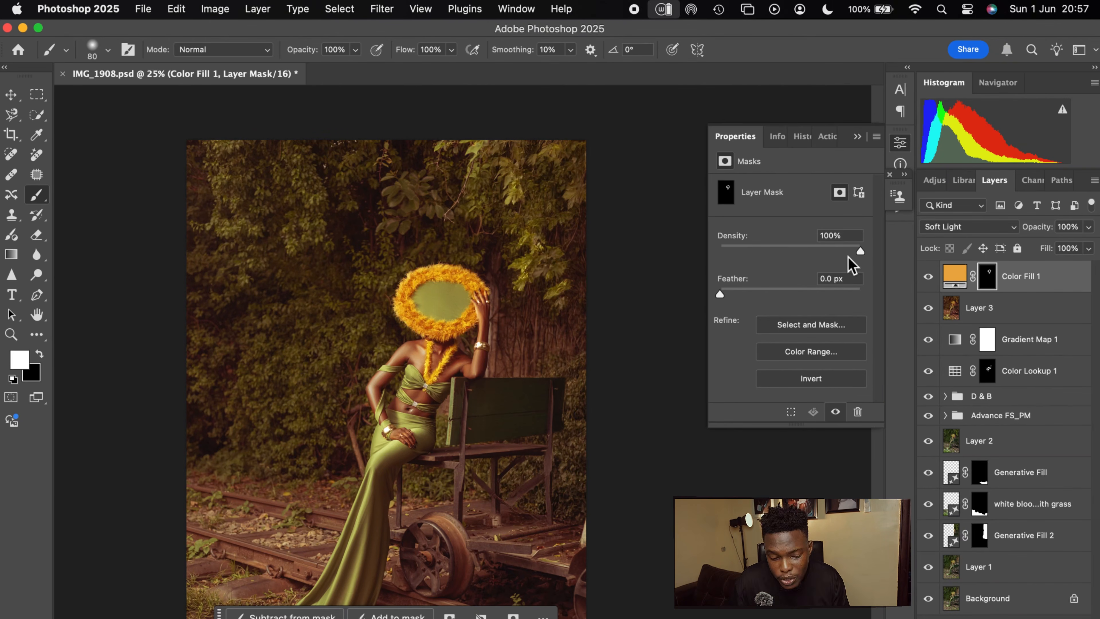
click(1089, 248)
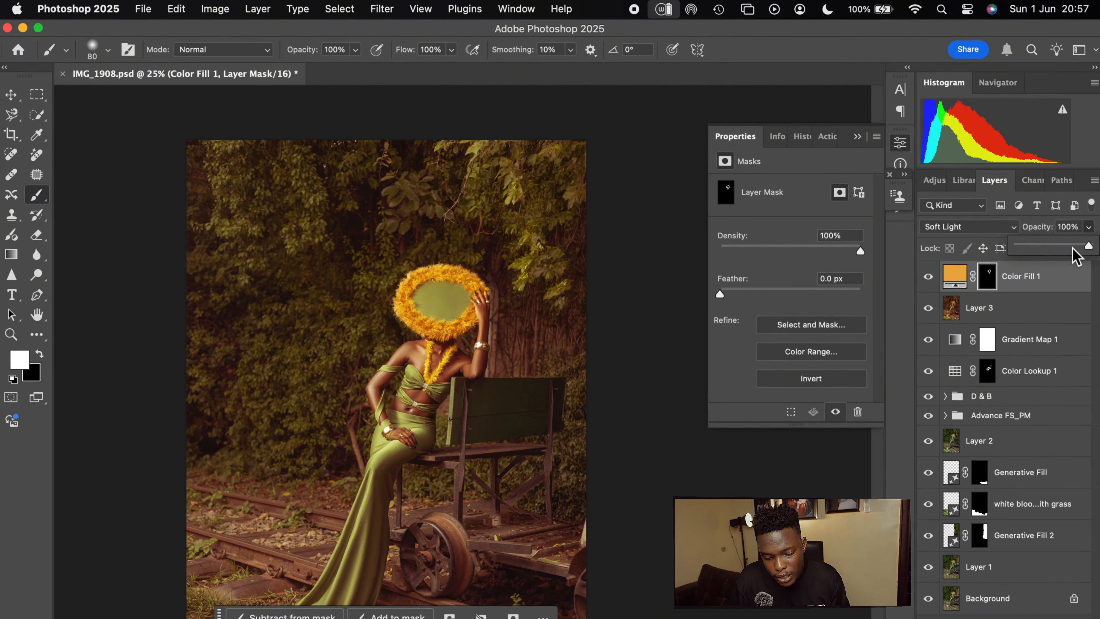
drag(1073, 248, 1079, 257)
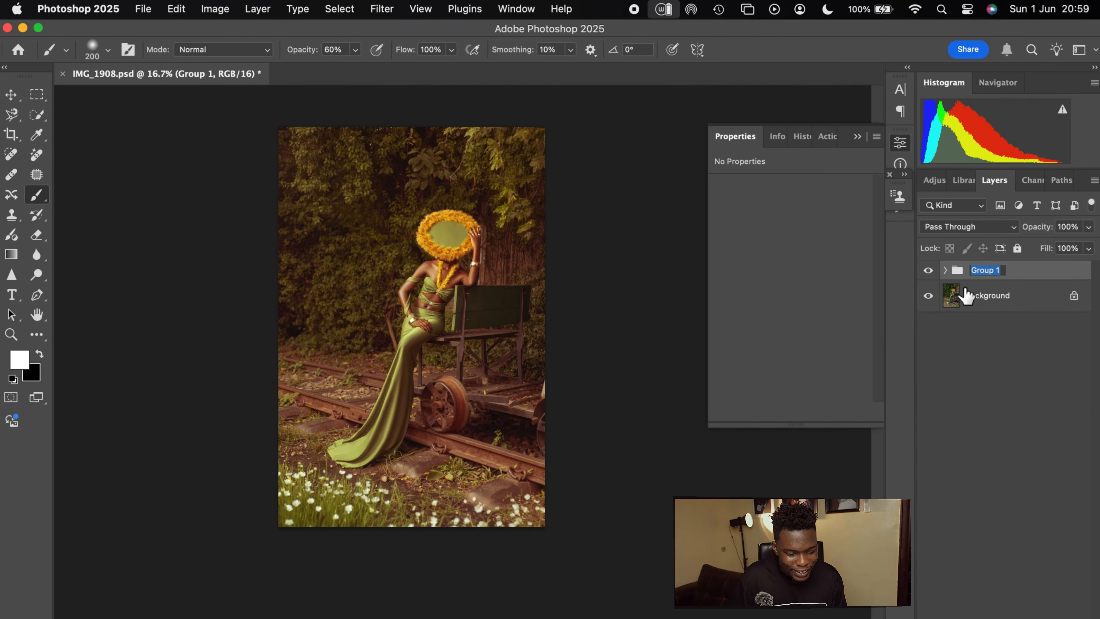
- Rename Group 1 as "as edit" and toggle its visibility to compare the edit with the original Background
double_click(980, 270)
text(as)
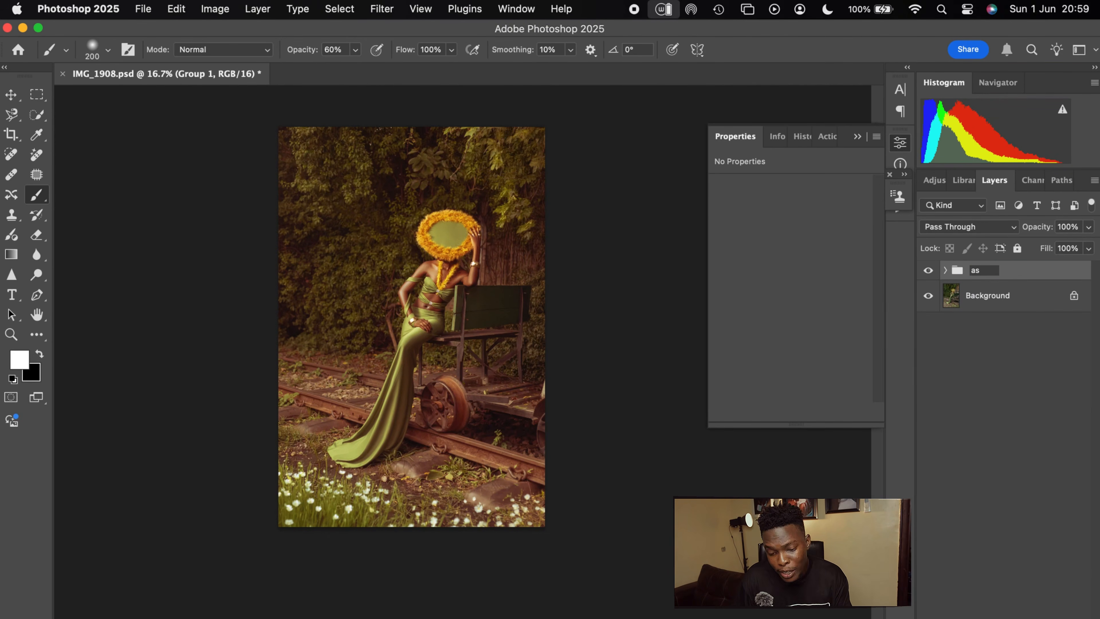
text( edit)
key(Return)
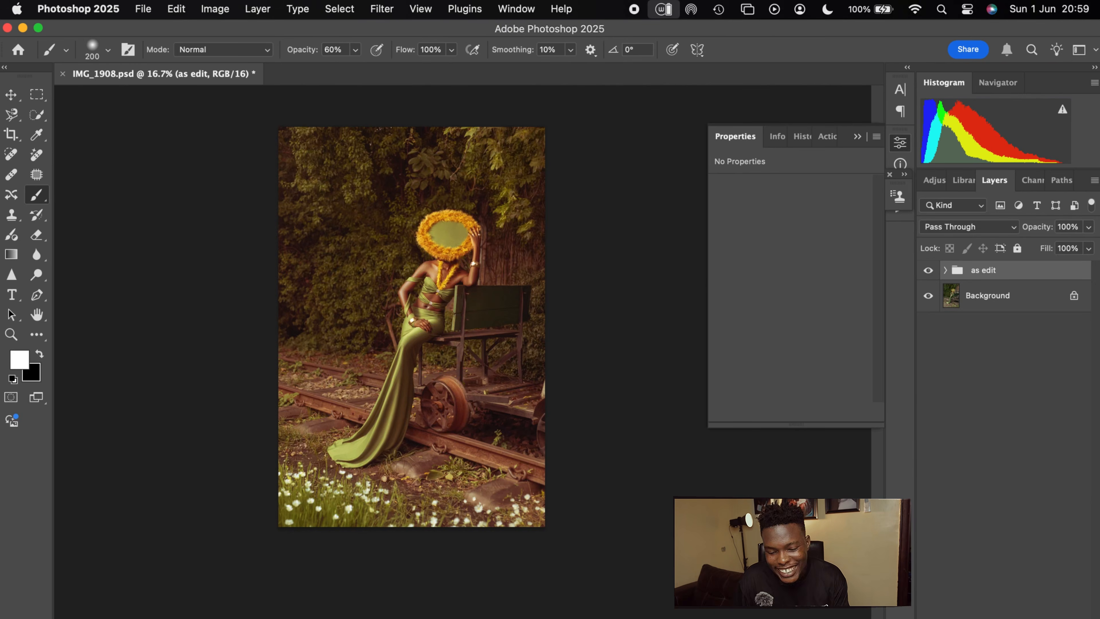
click(927, 270)
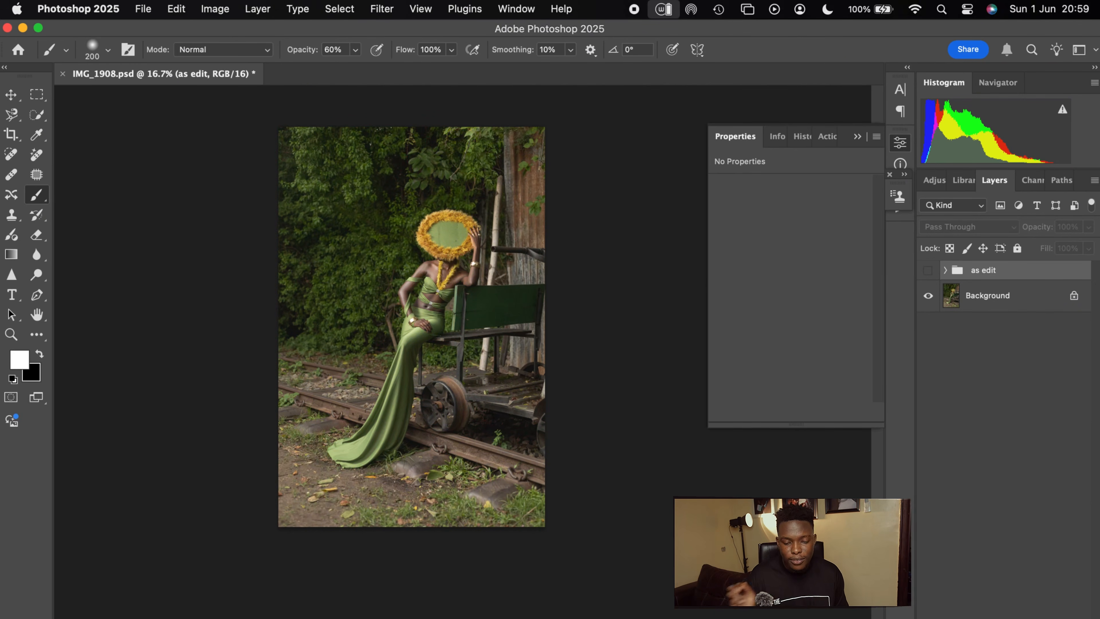
click(928, 270)
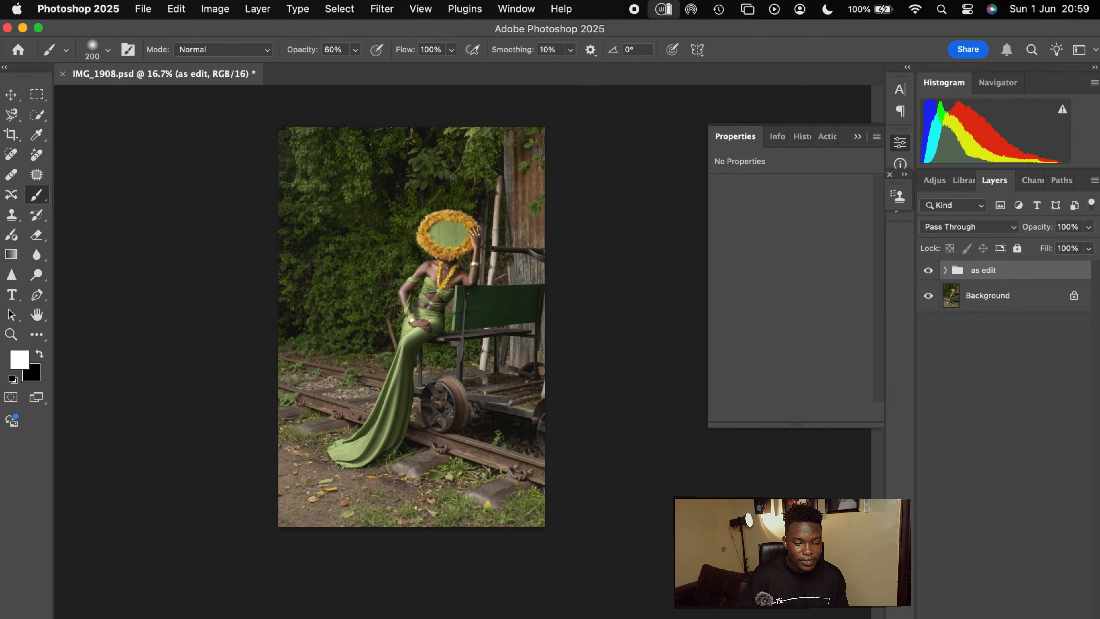